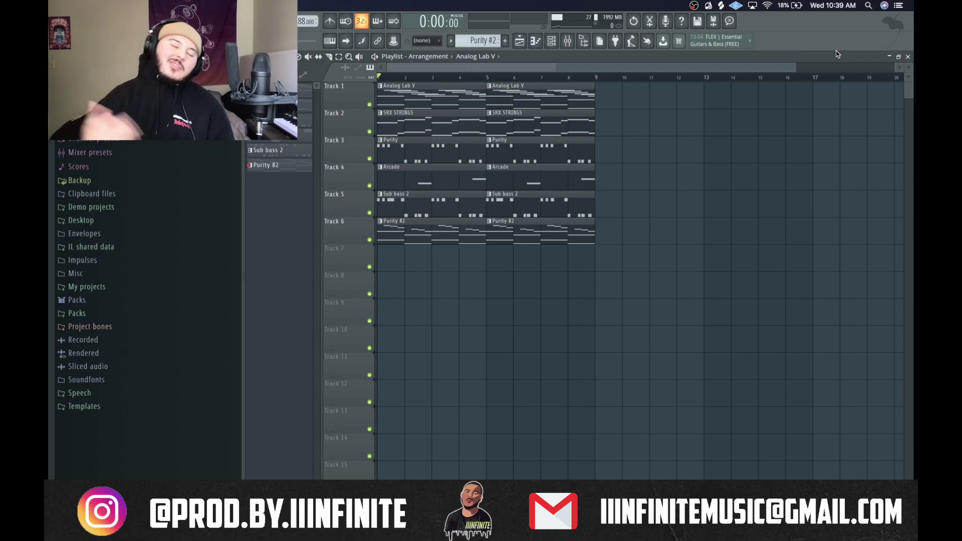
- Play the whole loop arrangement, then stop it back at the start
{"action": "scroll", "coordinate": [655, 377], "scroll_direction": "up", "scroll_amount": 1}
{"action": "key", "text": "space"}
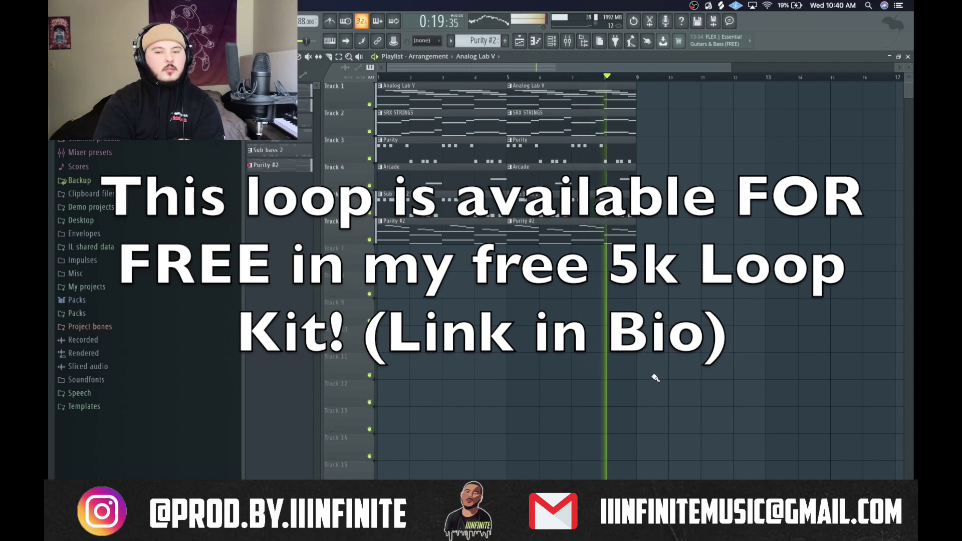
{"action": "key", "text": "space"}
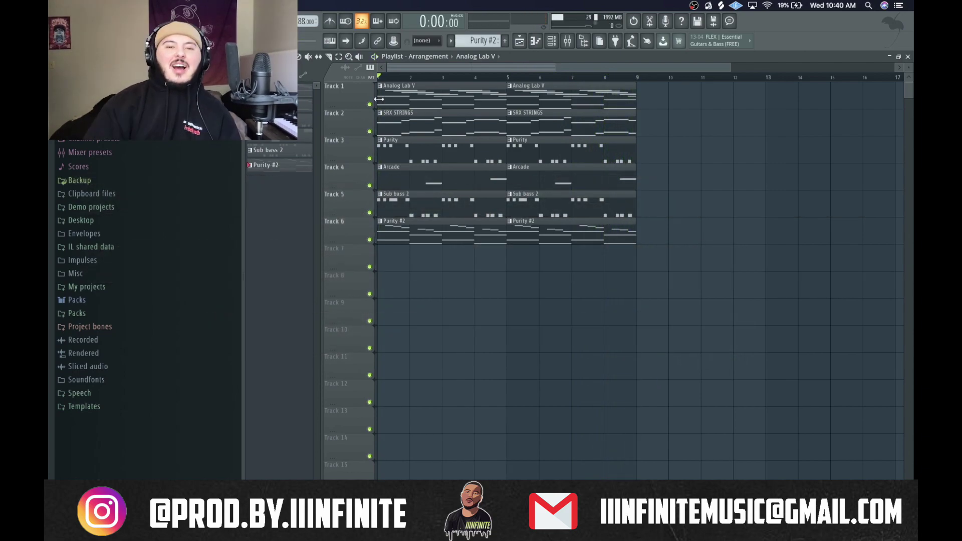
- Open the Analog Lab V chord pattern in the piano roll and play it through
{"action": "double_click", "coordinate": [382, 98]}
{"action": "scroll", "coordinate": [528, 249], "scroll_direction": "up", "scroll_amount": 4}
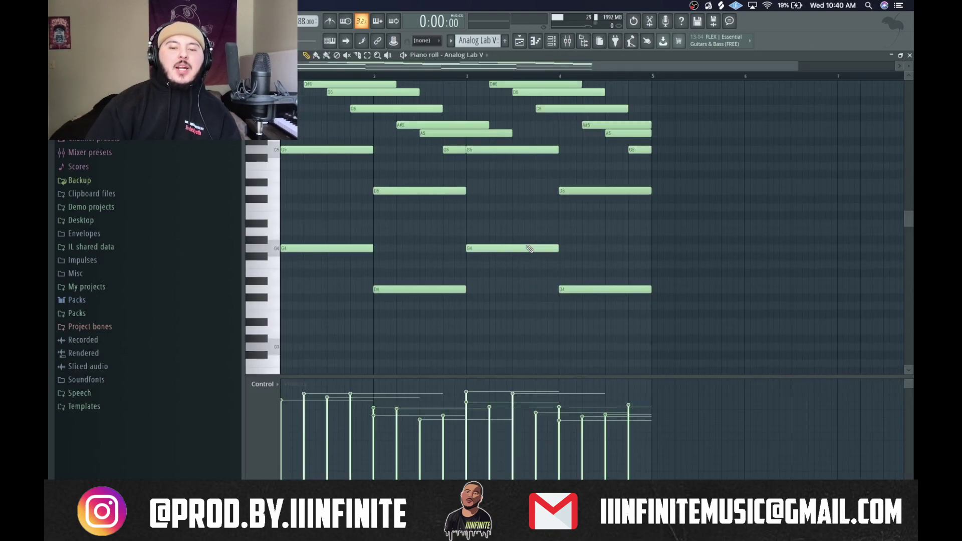
{"action": "key", "text": "space"}
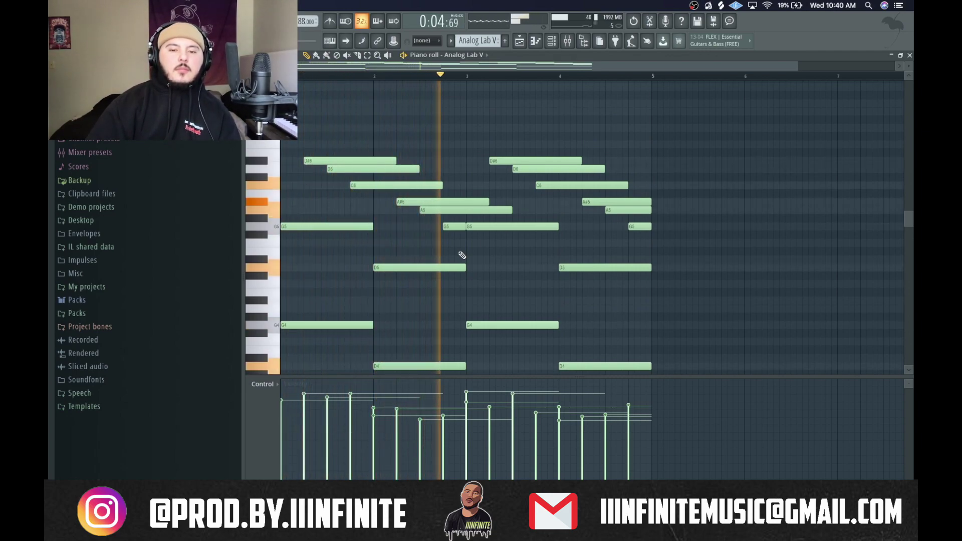
{"action": "key", "text": "space"}
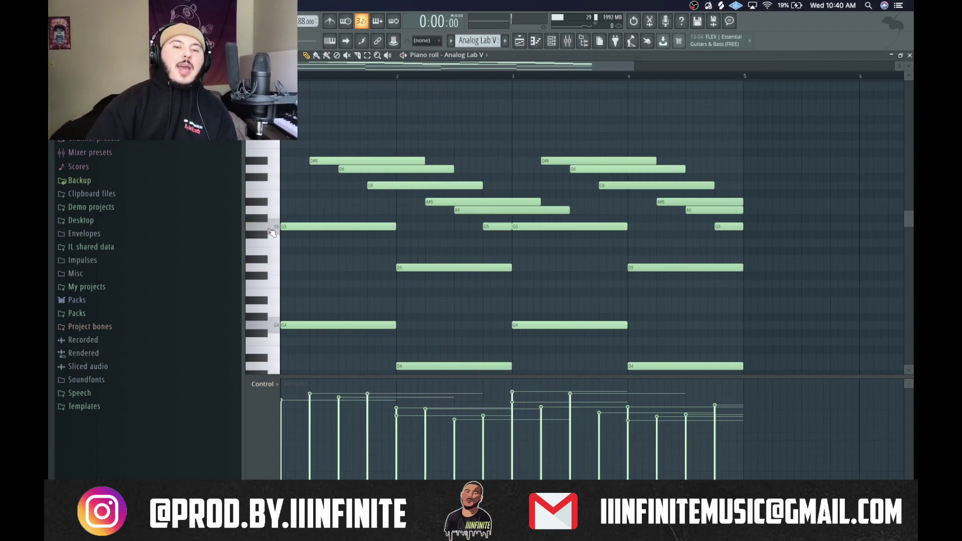
- Select the D6/D#6 chord notes, then A#5/A5, clear the selection, and show the channel rack
{"action": "scroll", "coordinate": [275, 234], "scroll_direction": "up", "scroll_amount": 4}
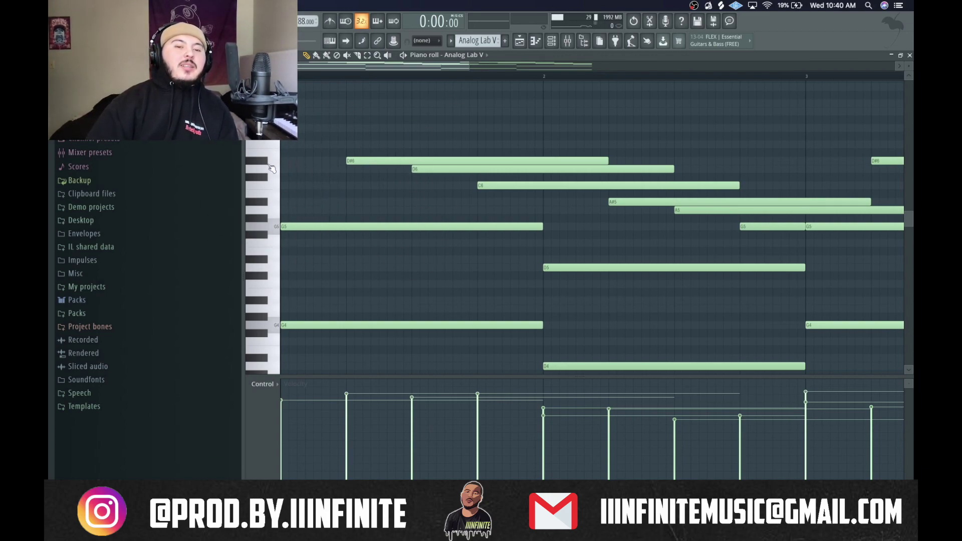
{"action": "left_click_drag", "start_coordinate": [264, 169], "coordinate": [259, 153]}
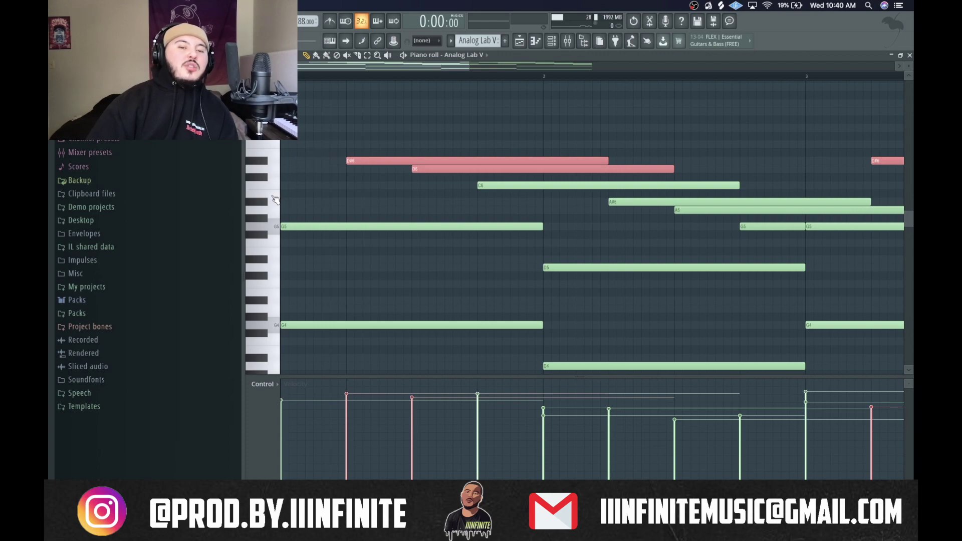
{"action": "left_click_drag", "start_coordinate": [276, 199], "coordinate": [272, 216]}
{"action": "left_click", "coordinate": [314, 205]}
{"action": "scroll", "coordinate": [314, 205], "scroll_direction": "down", "scroll_amount": 5}
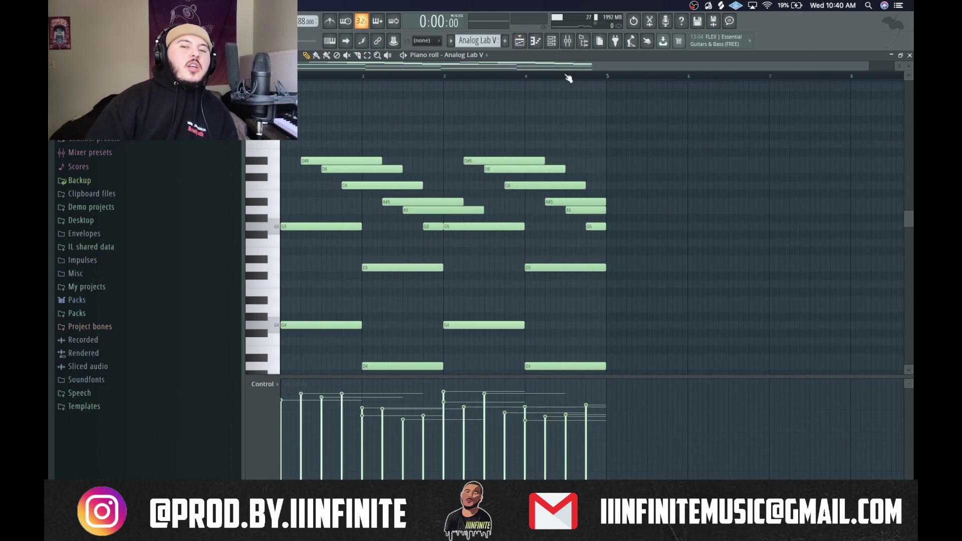
{"action": "left_click", "coordinate": [552, 42]}
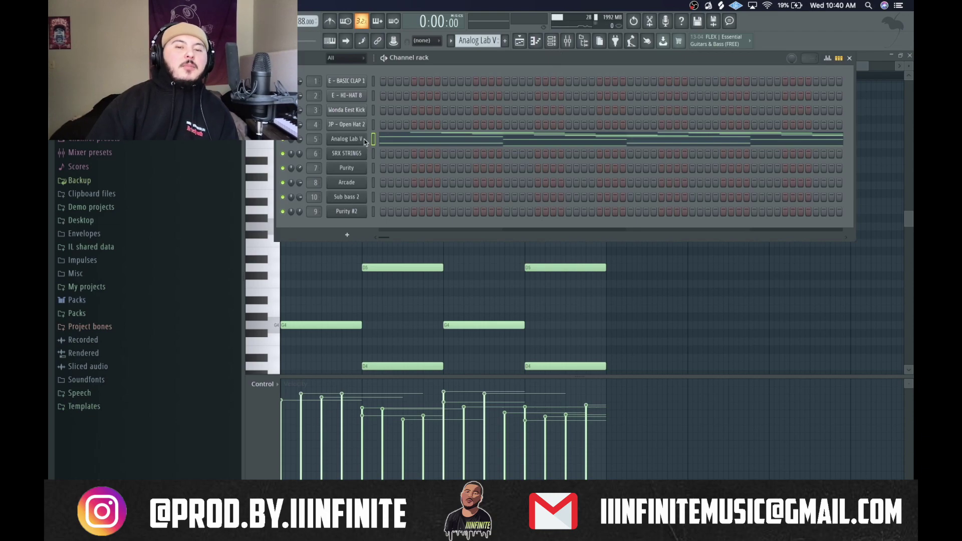
- Glance at the Analog Lab V instrument, then open RC-20 Retro Color on the SRX KEYBOARDS insert
{"action": "left_click", "coordinate": [347, 138]}
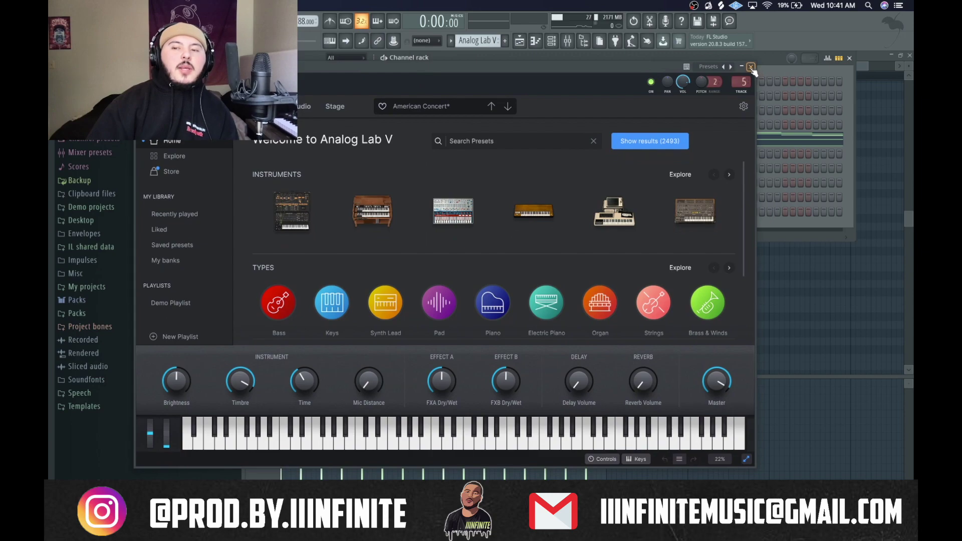
{"action": "left_click", "coordinate": [751, 67]}
{"action": "left_click", "coordinate": [571, 43]}
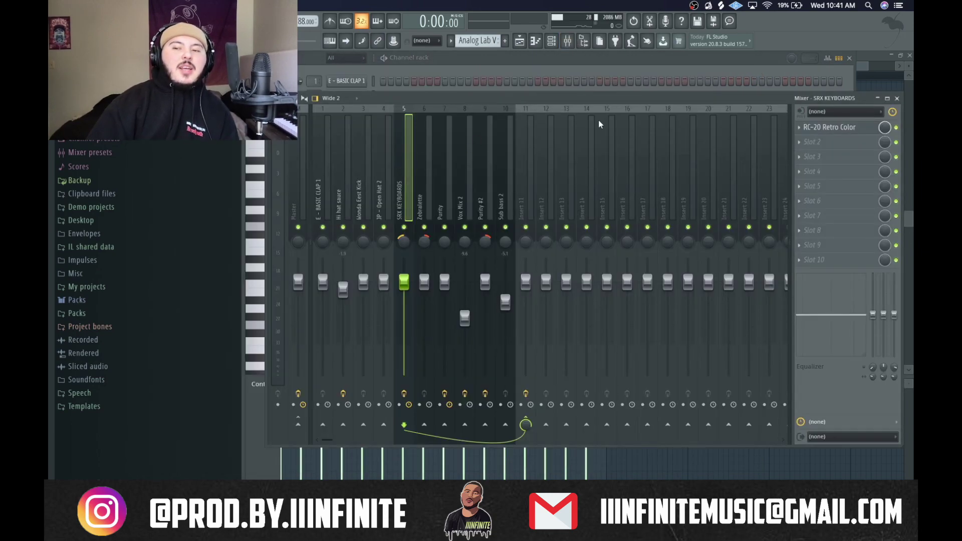
{"action": "left_click", "coordinate": [848, 130]}
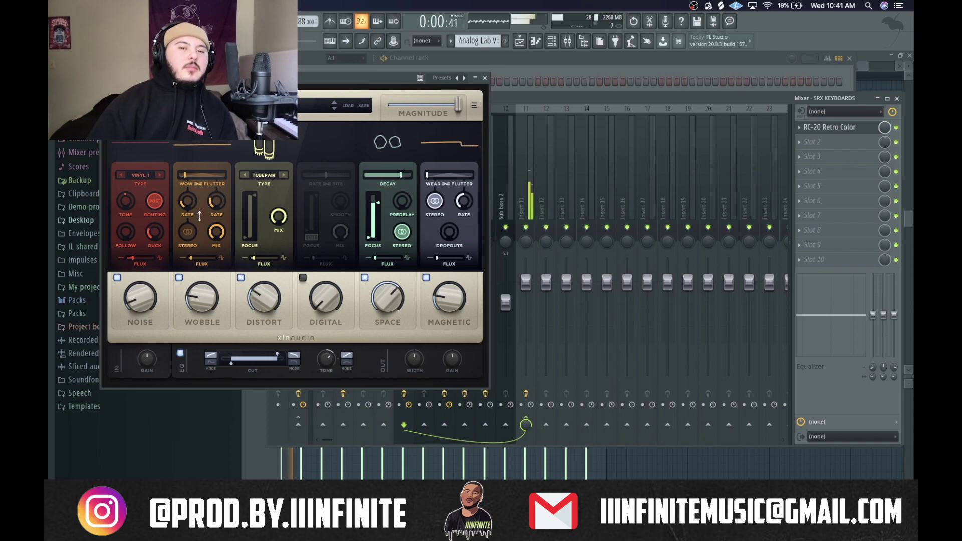
- Compare the loop with RC-20's Wobble off, then turn Wobble back on
{"action": "left_click", "coordinate": [179, 278]}
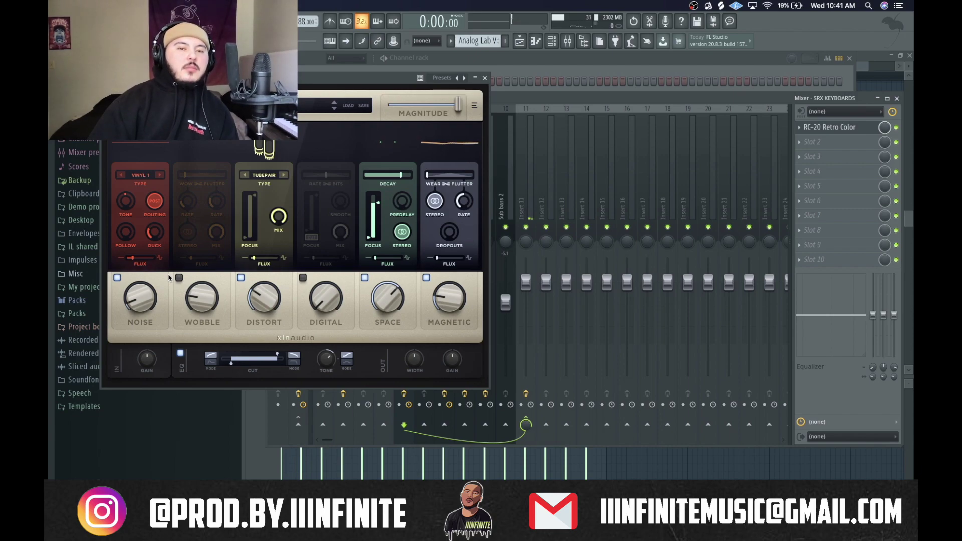
{"action": "key", "text": "space"}
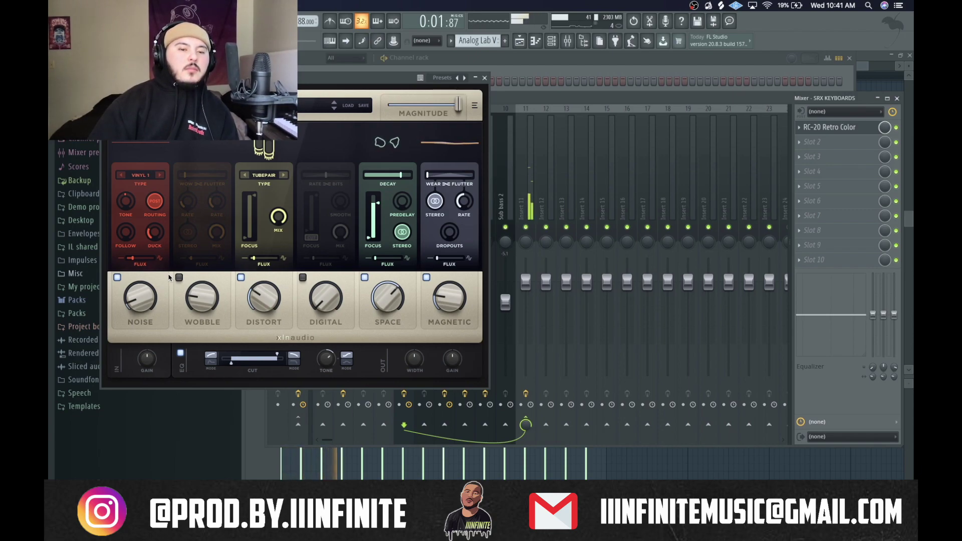
{"action": "left_click", "coordinate": [179, 277]}
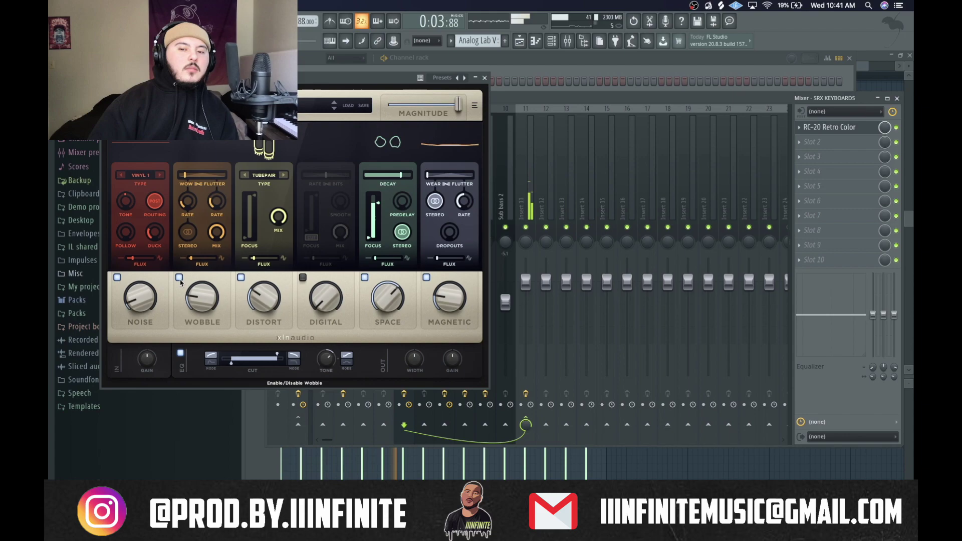
{"action": "key", "text": "space"}
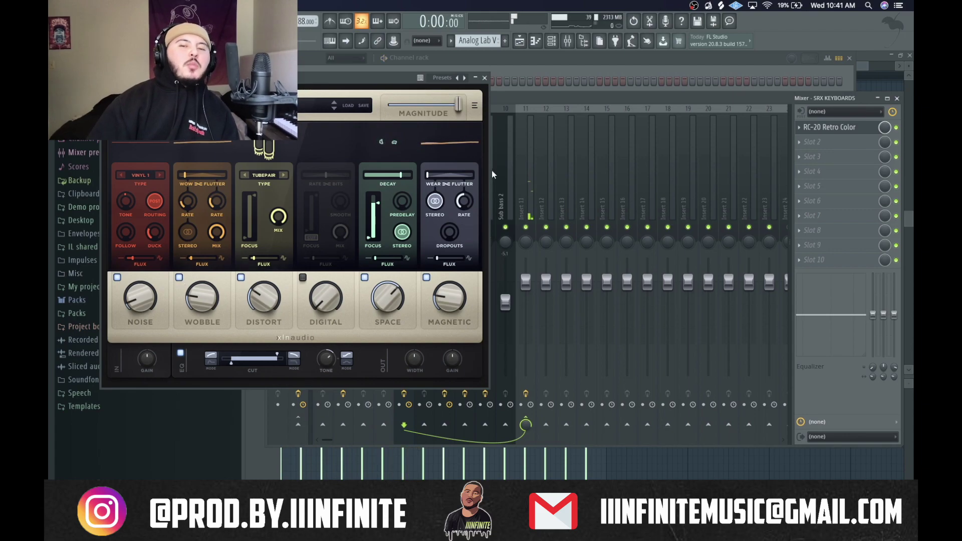
- Close RC-20 and open the SRX STRINGS pattern from the playlist
{"action": "left_click", "coordinate": [485, 78]}
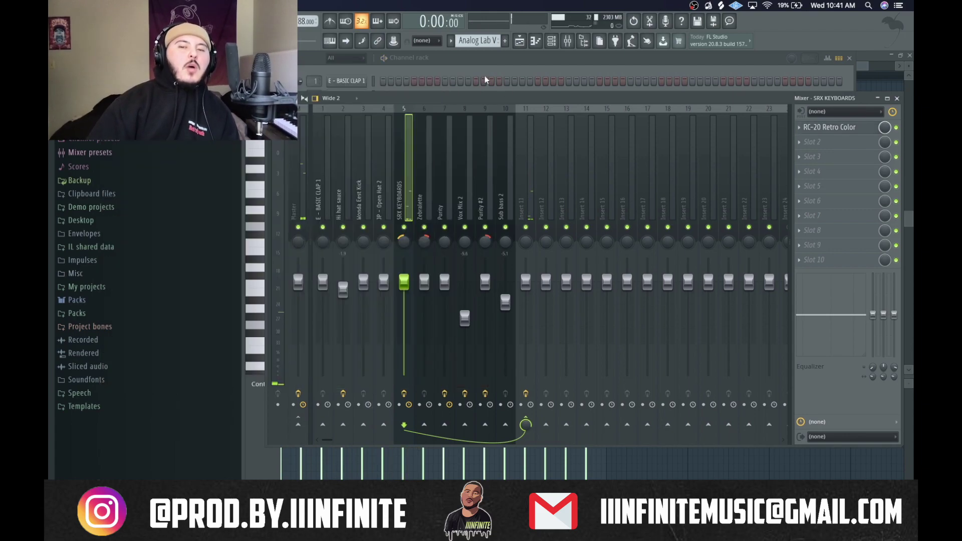
{"action": "left_click", "coordinate": [519, 41]}
{"action": "double_click", "coordinate": [439, 132]}
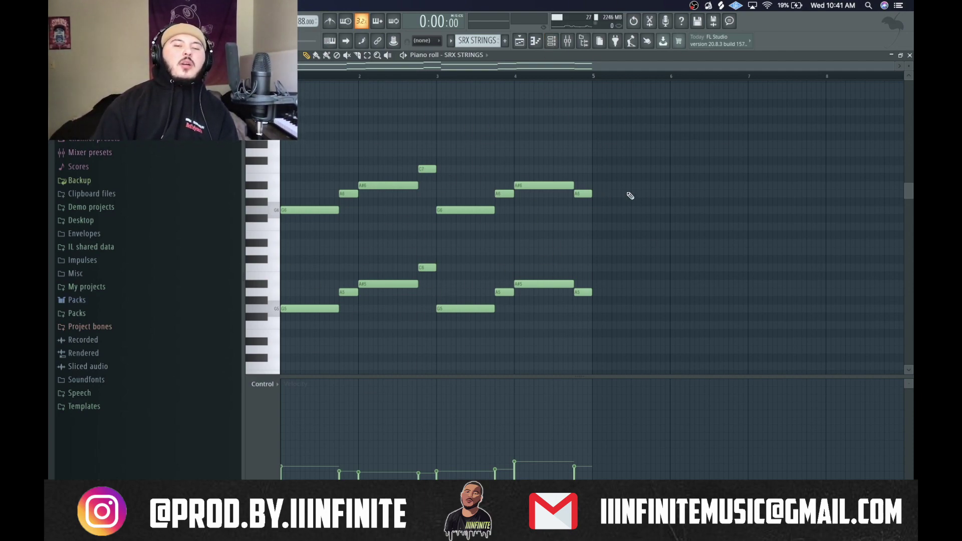
- Play the SRX STRINGS two-voice string line, stop it, and show the channel rack over it
{"action": "key", "text": "space"}
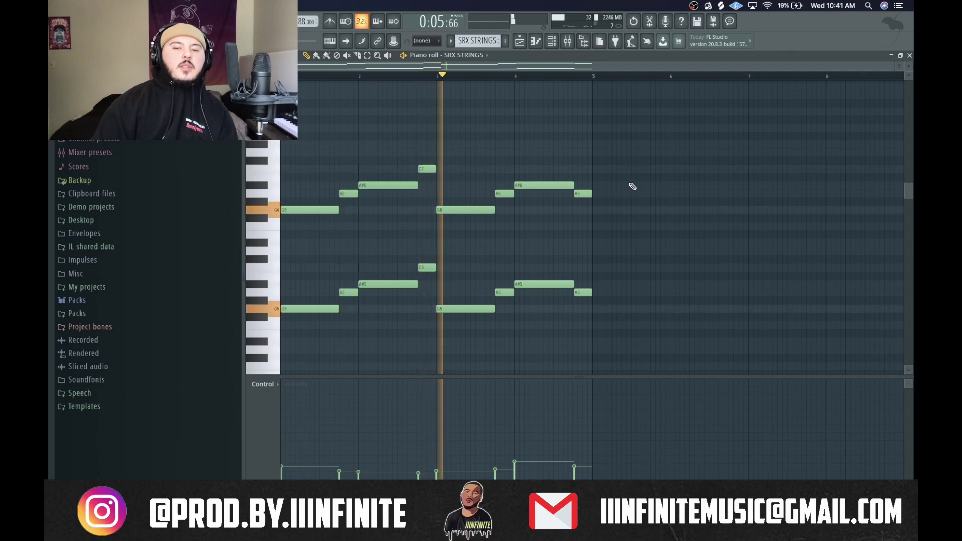
{"action": "key", "text": "space"}
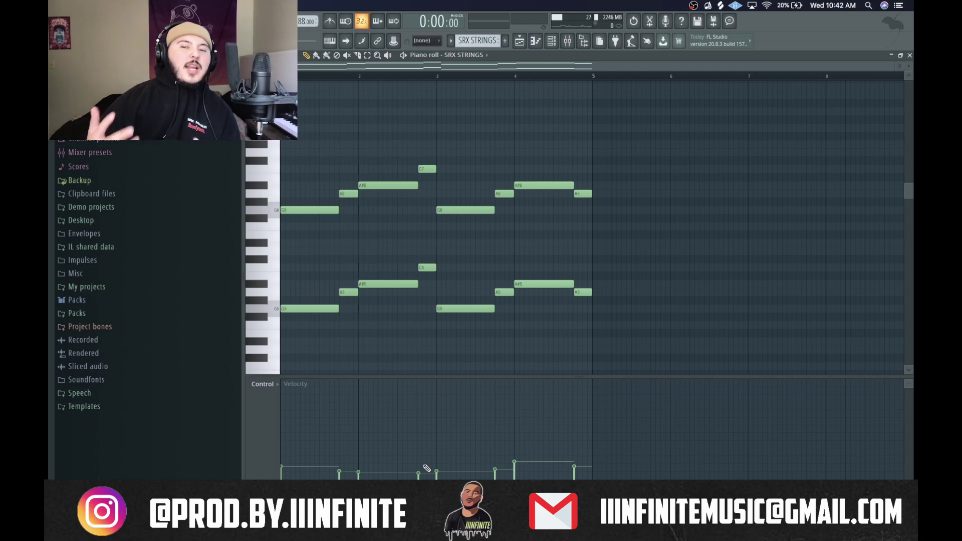
{"action": "left_click", "coordinate": [562, 44]}
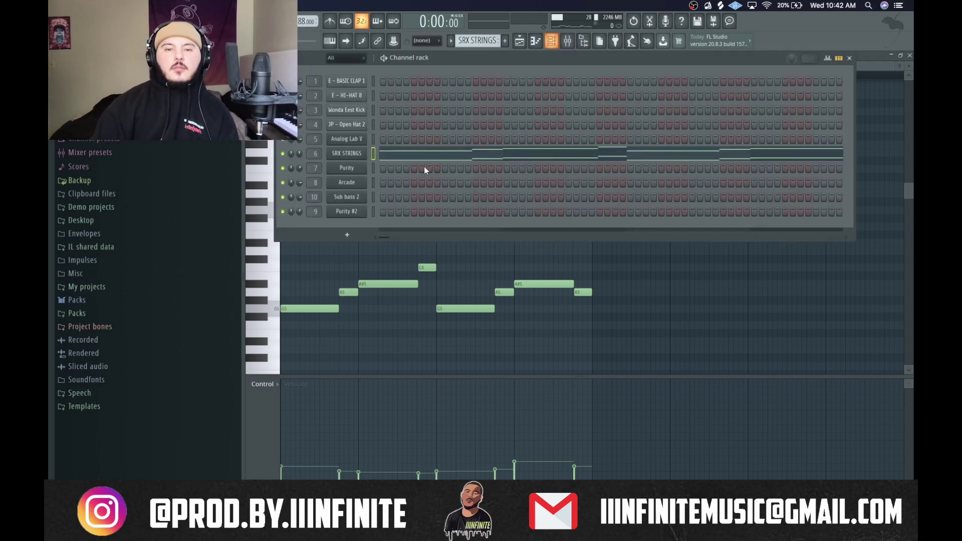
- Open the Roland SRX Strings instrument window and move it aside
{"action": "left_click", "coordinate": [352, 154]}
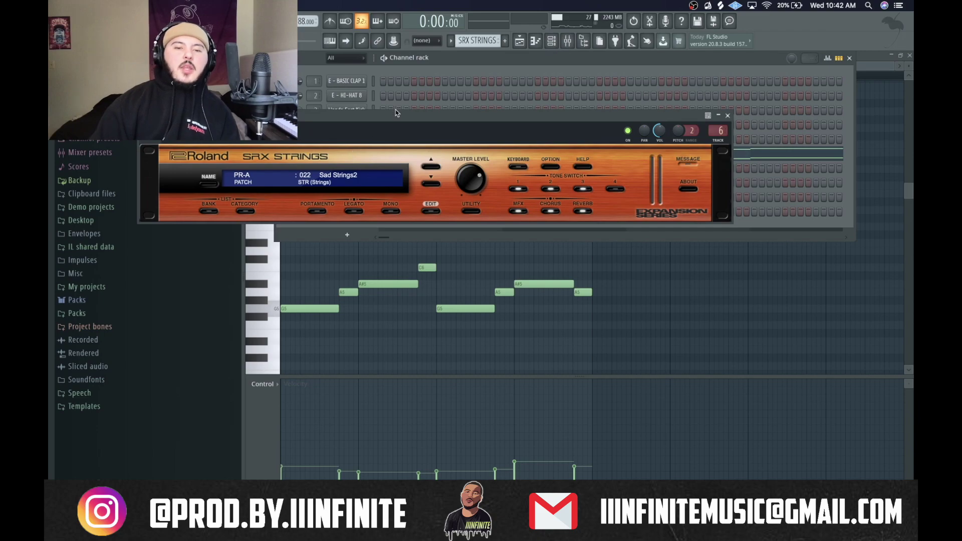
{"action": "left_click_drag", "start_coordinate": [389, 120], "coordinate": [439, 142]}
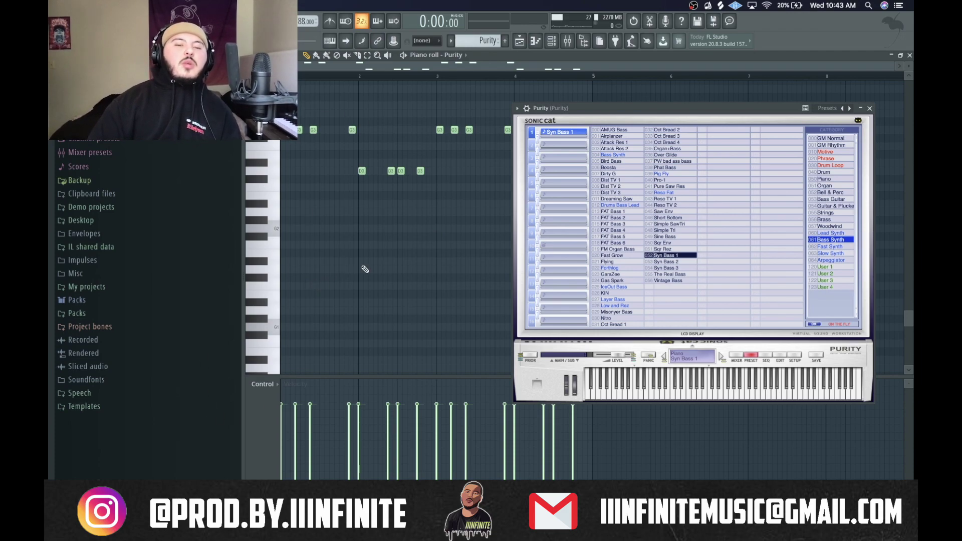
- Play the Purity bass, show insert 11's Parametric EQ 2 and RC-20, then open Sub bass 2
{"action": "key", "text": "space"}
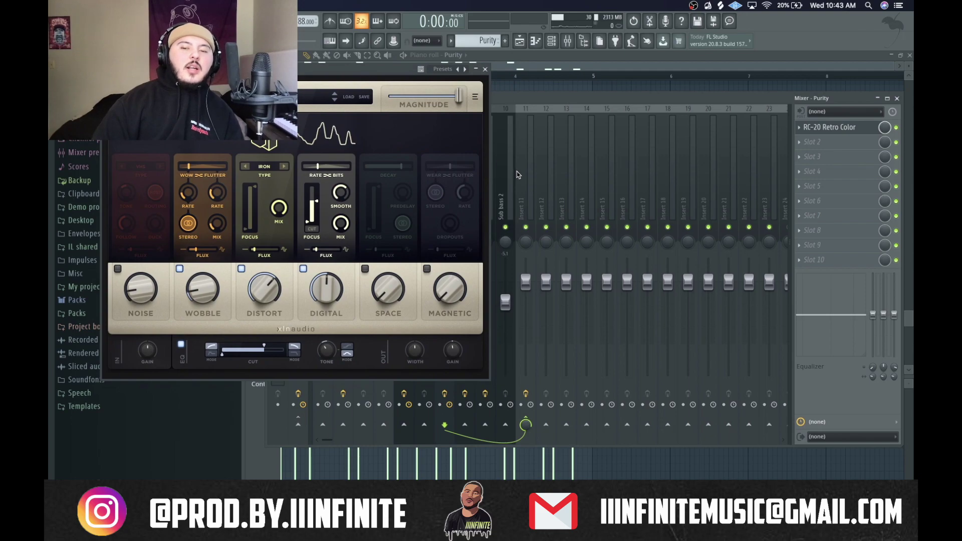
{"action": "left_click", "coordinate": [521, 178]}
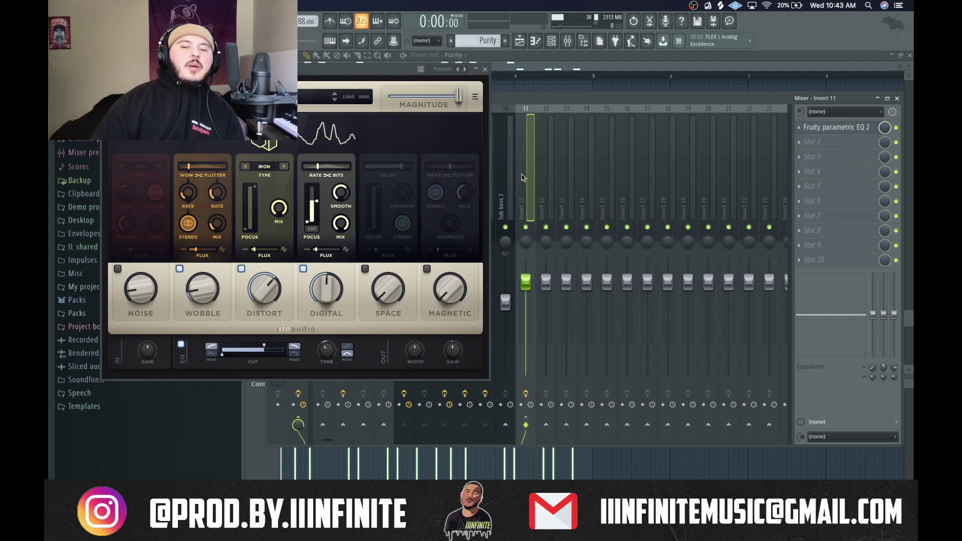
{"action": "left_click", "coordinate": [822, 128]}
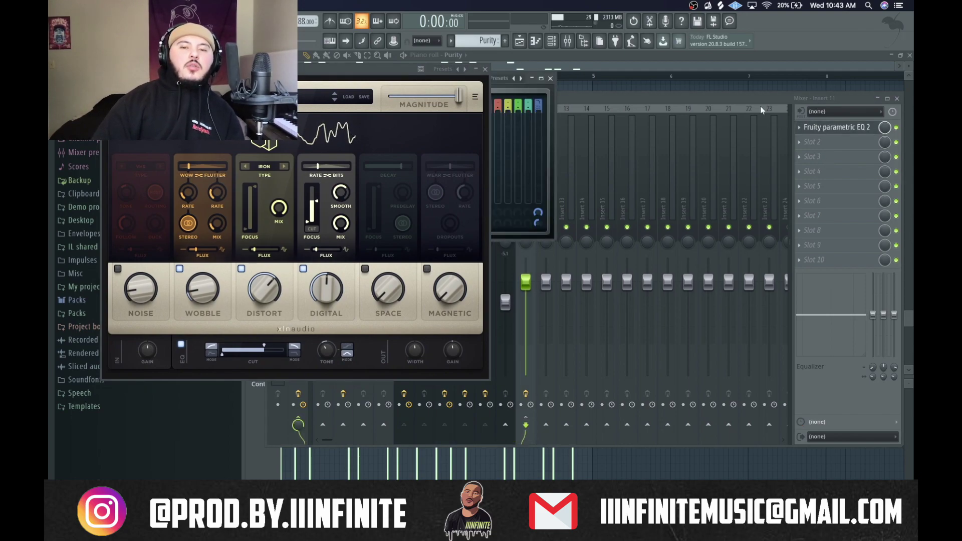
{"action": "left_click", "coordinate": [445, 386]}
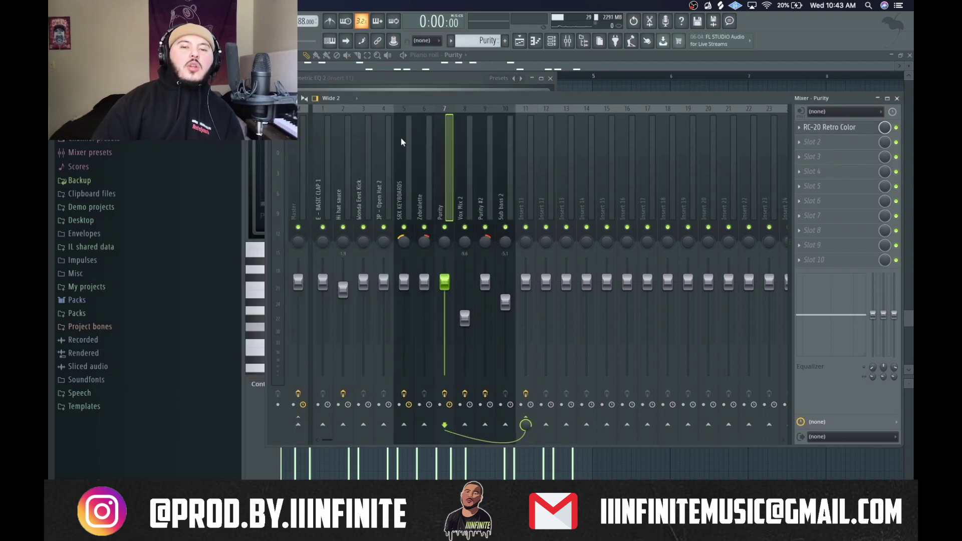
{"action": "left_click", "coordinate": [440, 80]}
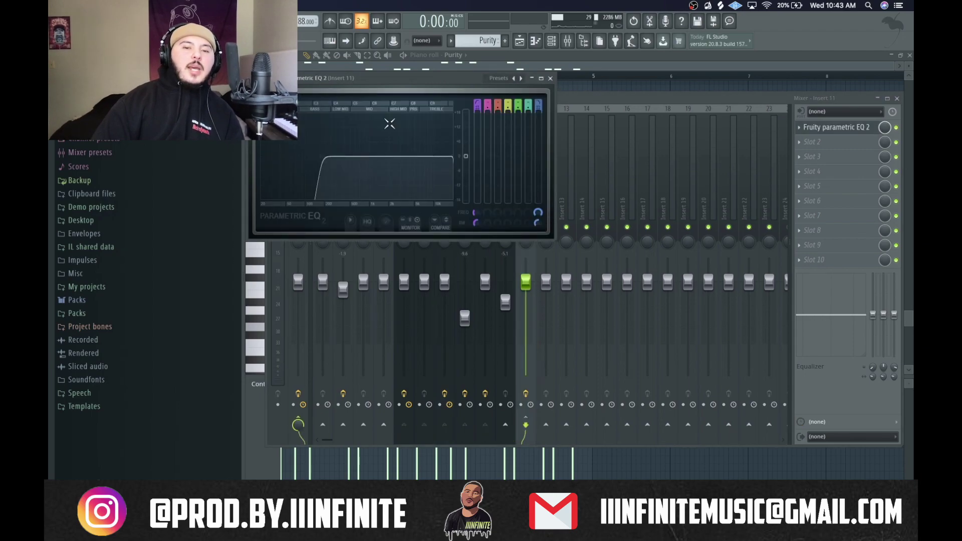
{"action": "left_click", "coordinate": [520, 42]}
{"action": "double_click", "coordinate": [534, 200]}
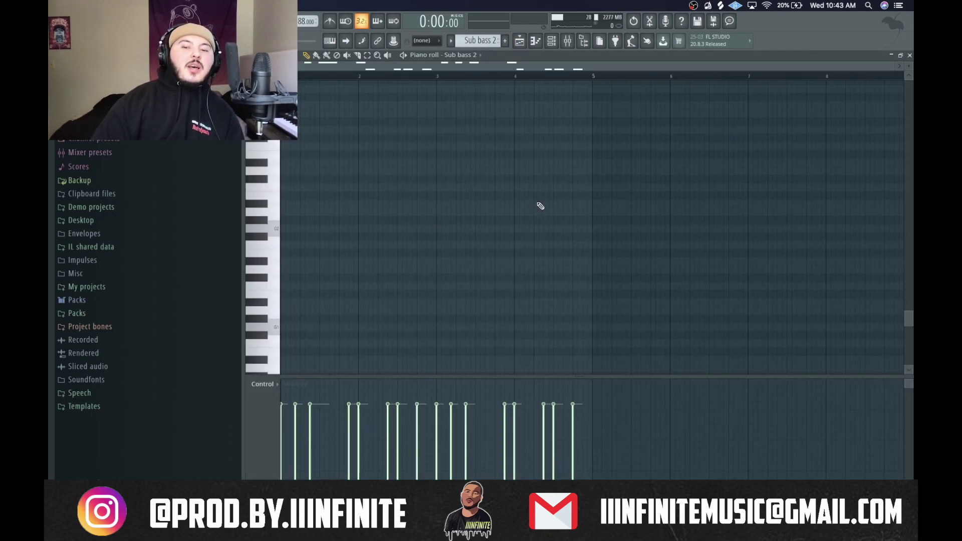
- Show the Sytrus patch behind Sub bass 2, then return to the playlist's six tracks
{"action": "scroll", "coordinate": [600, 235], "scroll_direction": "up", "scroll_amount": 10}
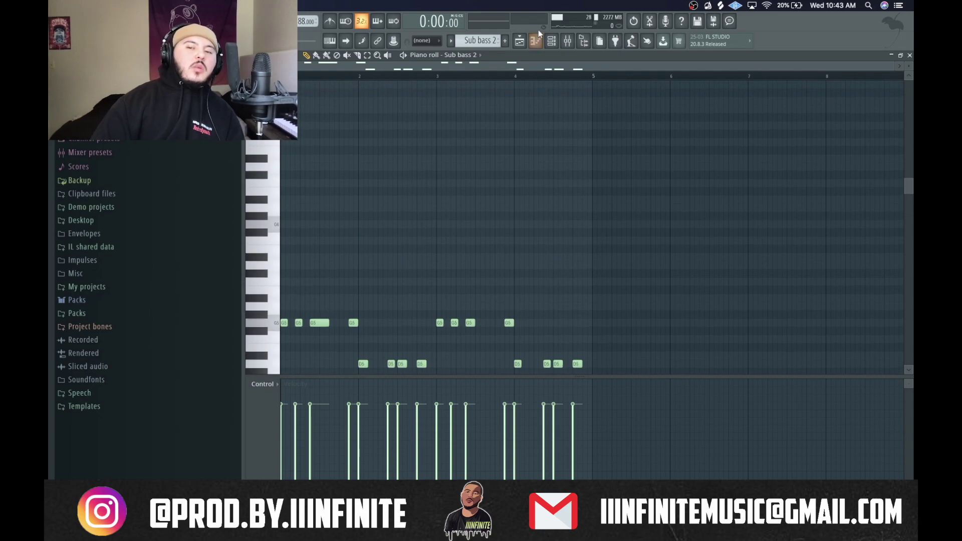
{"action": "left_click", "coordinate": [552, 40]}
{"action": "left_click", "coordinate": [368, 198]}
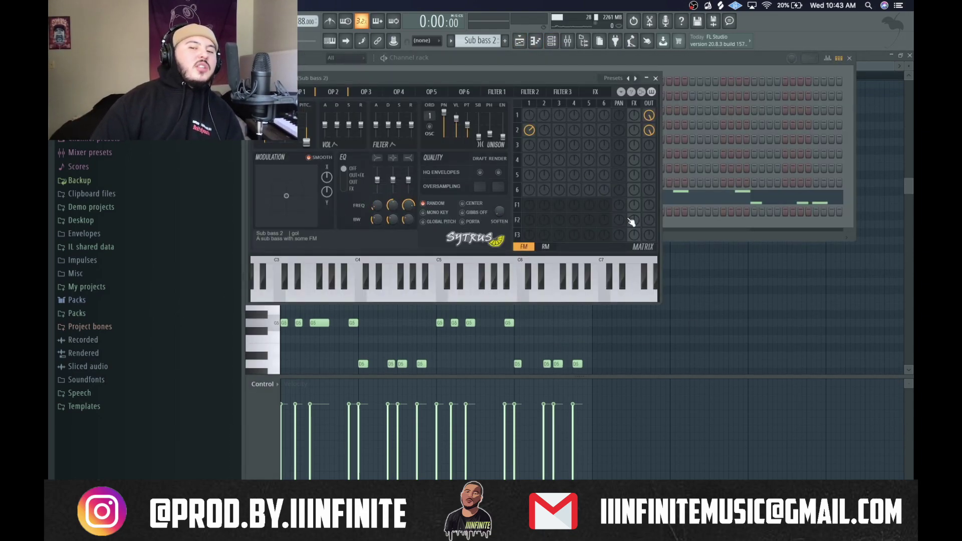
{"action": "key", "text": "F7"}
{"action": "scroll", "coordinate": [365, 208], "scroll_direction": "down", "scroll_amount": 3}
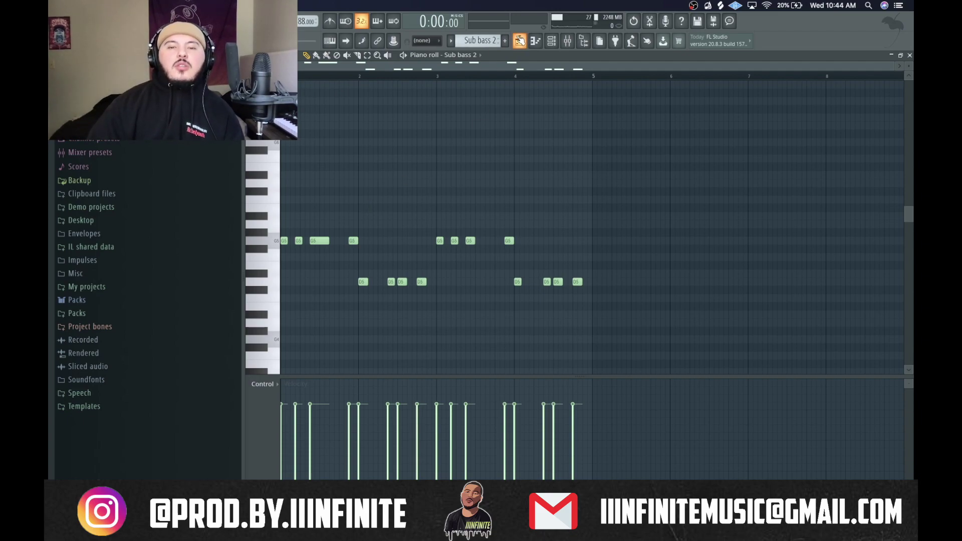
{"action": "left_click", "coordinate": [520, 40]}
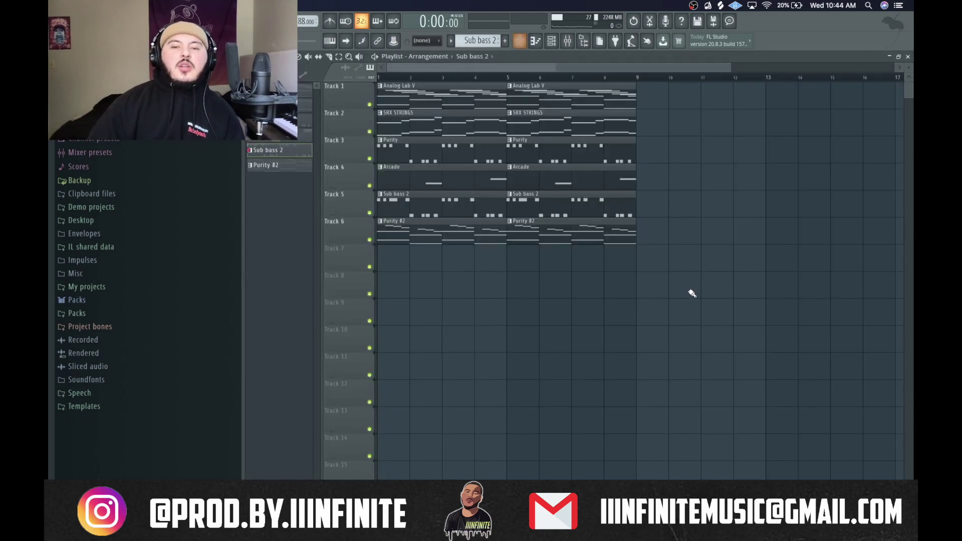
{"action": "right_click", "coordinate": [370, 159]}
{"action": "left_click", "coordinate": [369, 212]}
{"action": "key", "text": "space"}
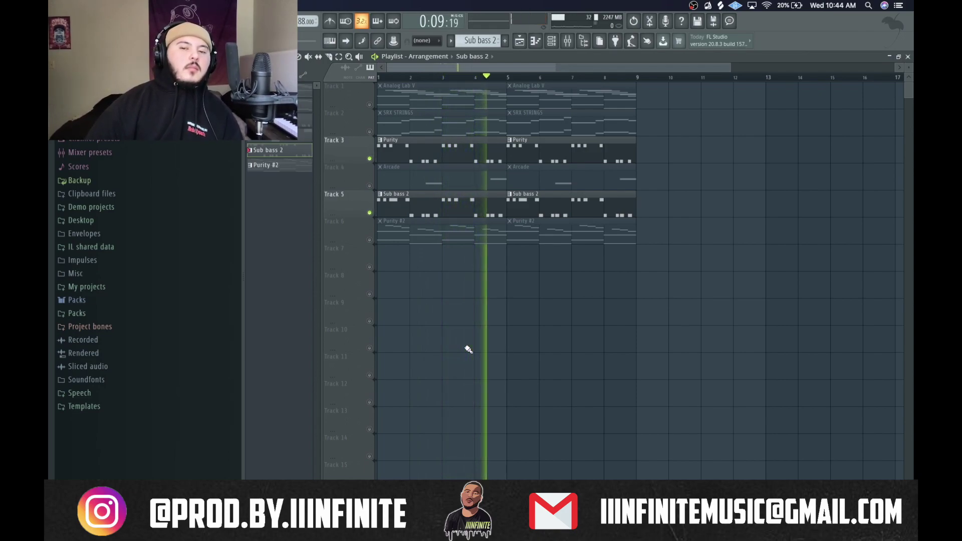
{"action": "key", "text": "space"}
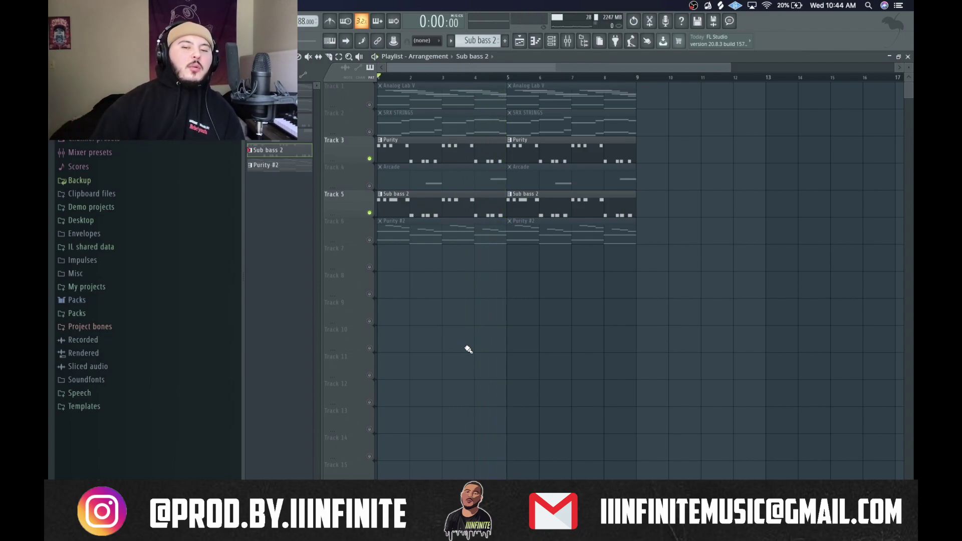
{"action": "right_click", "coordinate": [369, 213]}
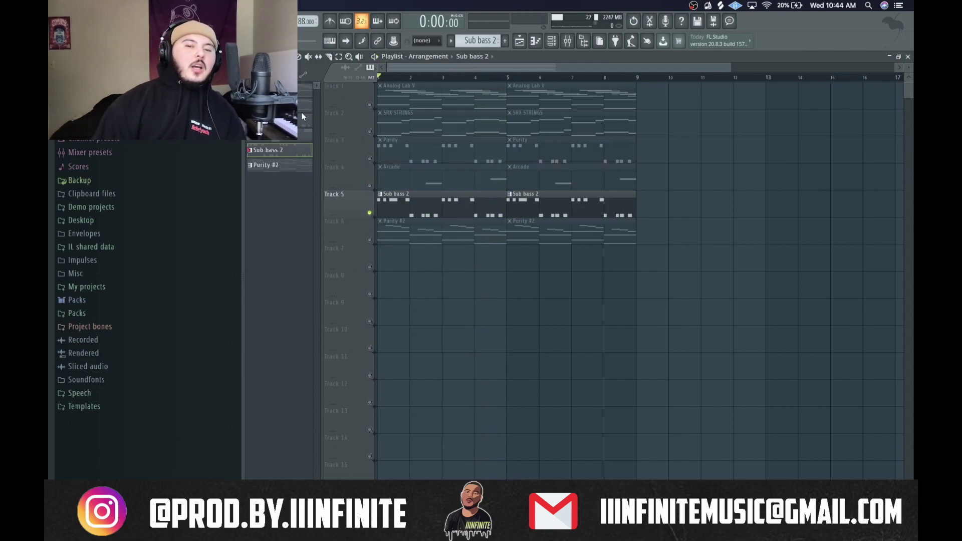
{"action": "right_click", "coordinate": [369, 212]}
{"action": "key", "text": "space"}
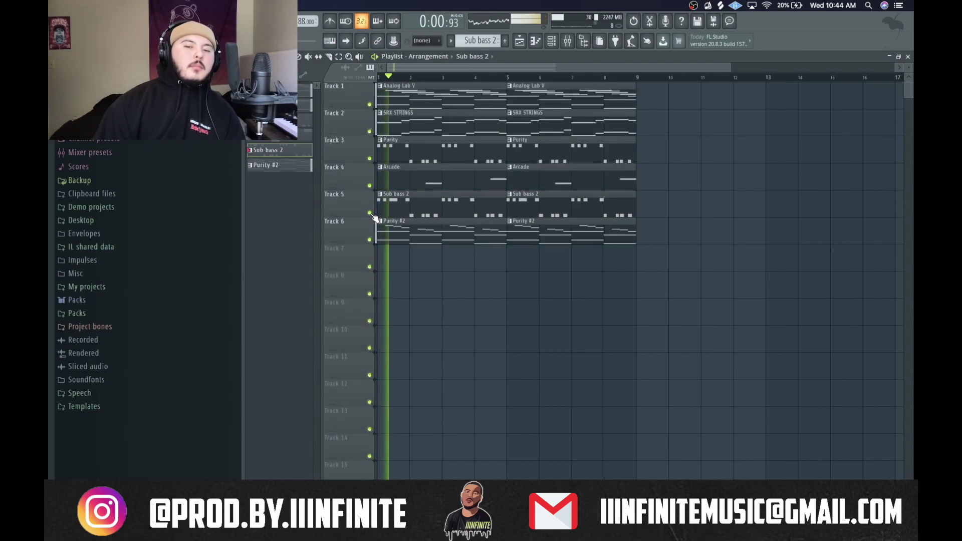
{"action": "key", "text": "space"}
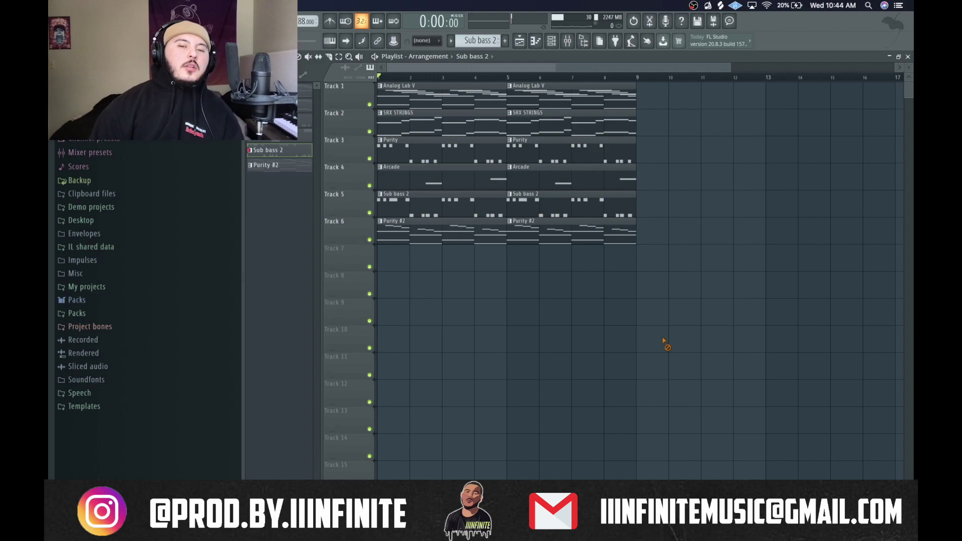
- Open the Arcade pattern's notes and its Arcade instrument plugin
{"action": "double_click", "coordinate": [524, 188]}
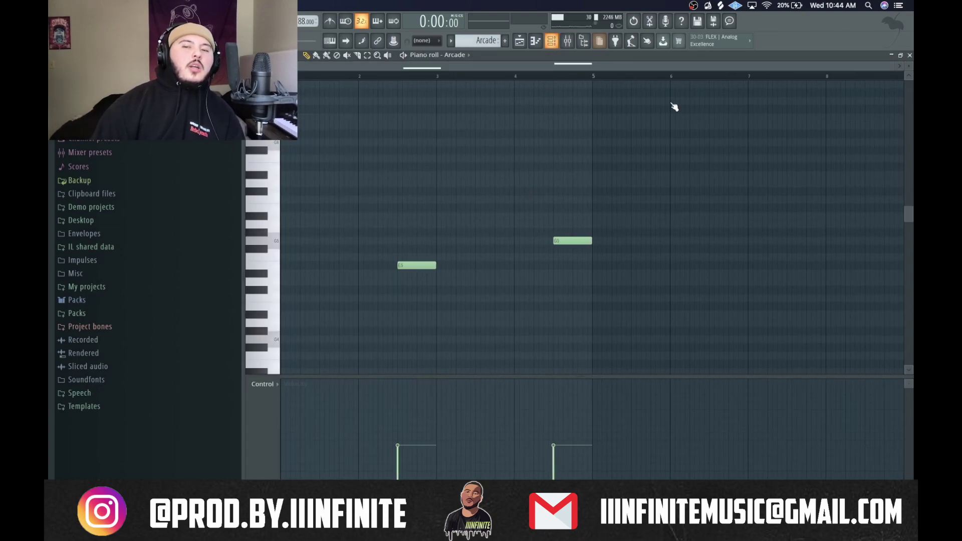
{"action": "left_click", "coordinate": [551, 40]}
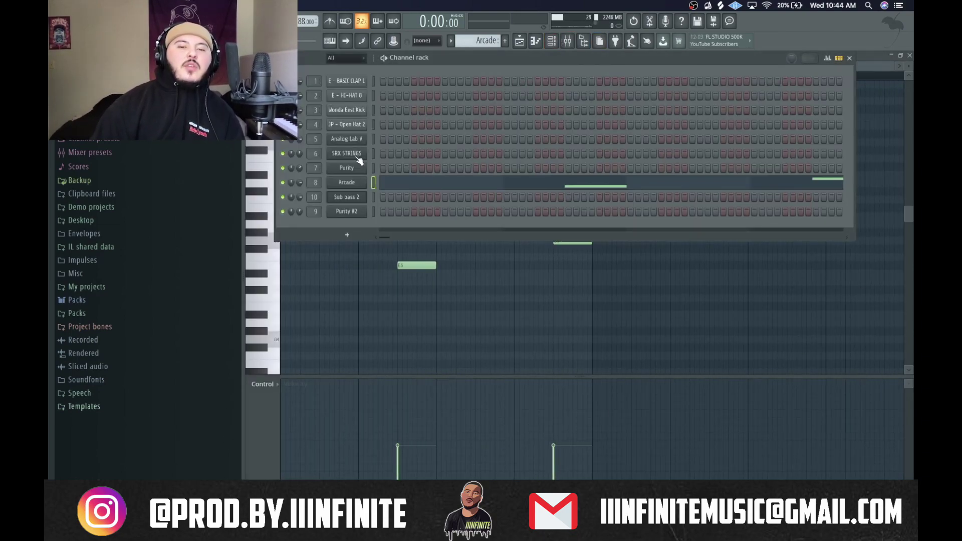
{"action": "left_click", "coordinate": [346, 182]}
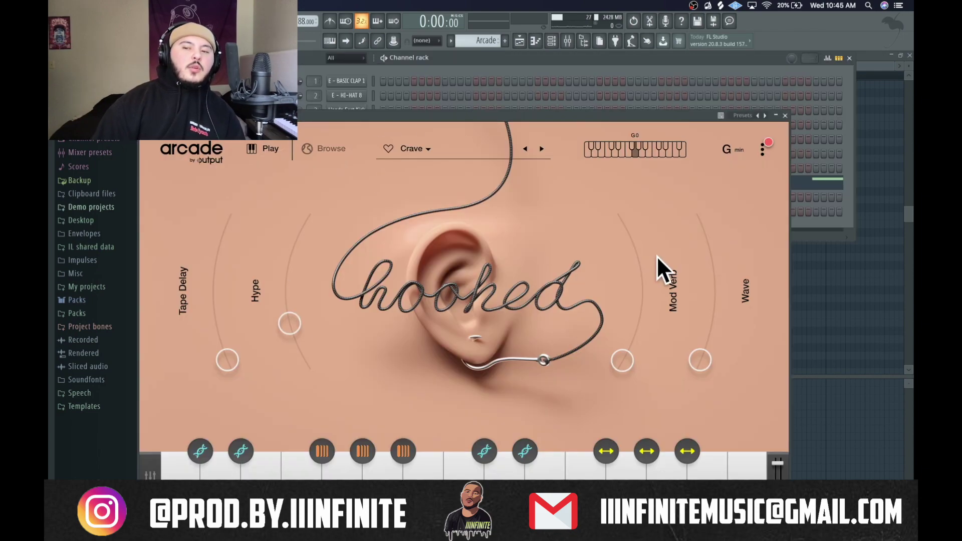
- Play the Arcade part from its first note, stop it, and open the mixer
{"action": "left_click", "coordinate": [395, 80]}
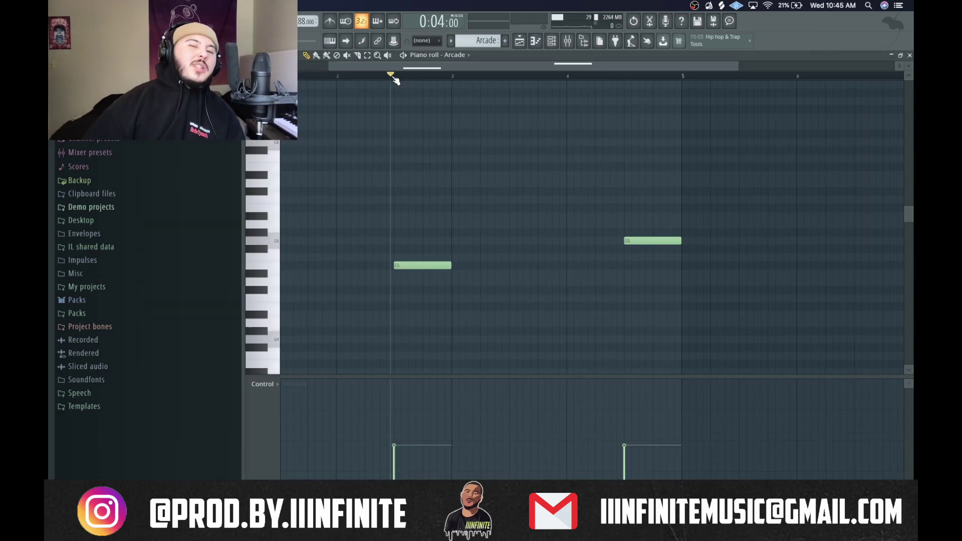
{"action": "key", "text": "space"}
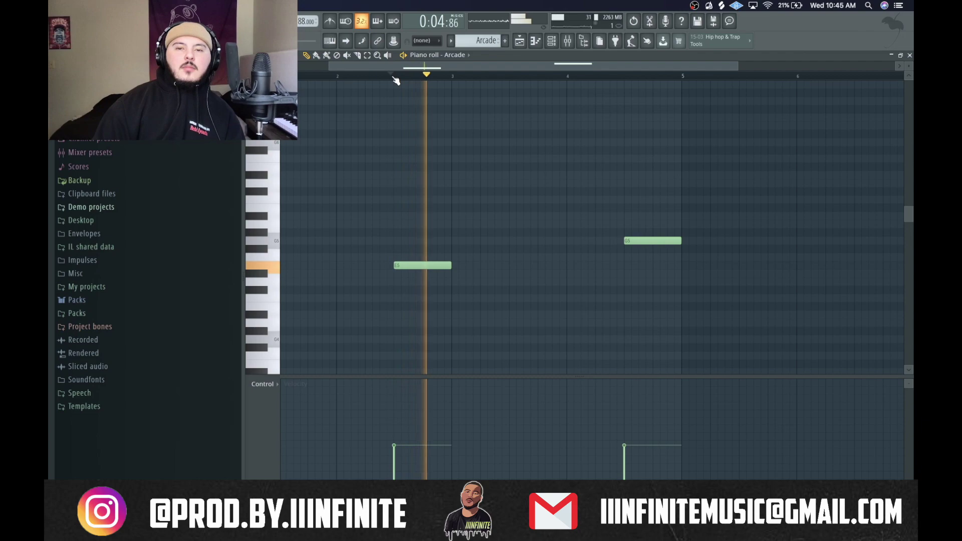
{"action": "left_click", "coordinate": [624, 79]}
{"action": "key", "text": "space"}
{"action": "key", "text": "space"}
{"action": "left_click", "coordinate": [569, 42]}
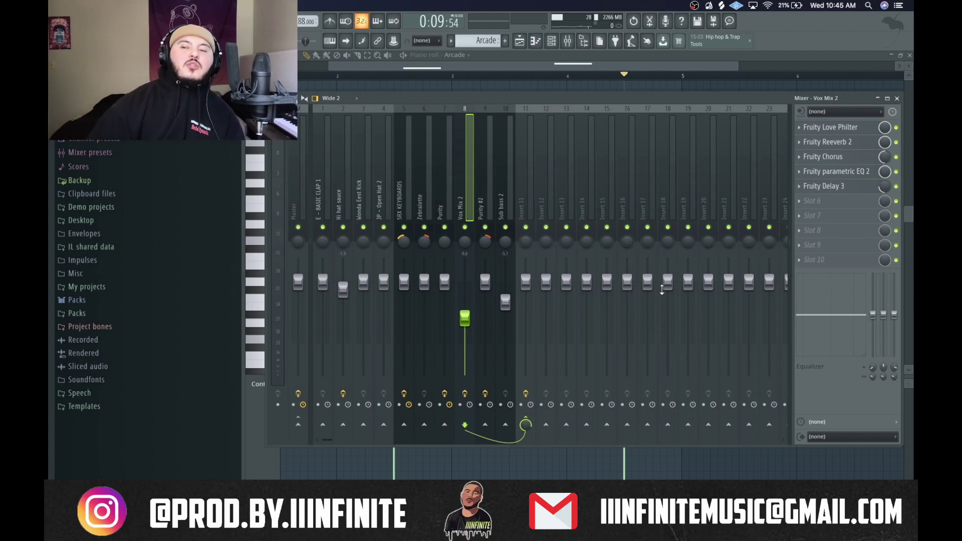
- View Vox Mix 2's Love Philter, Reeverb 2, Chorus, Parametric EQ 2 and Delay 3, then return to the playlist
{"action": "left_click", "coordinate": [820, 129]}
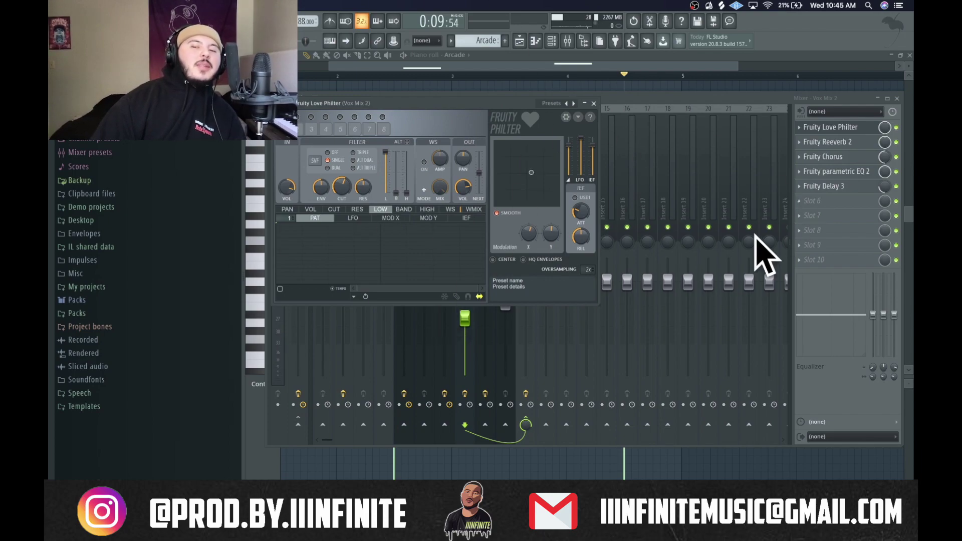
{"action": "left_click", "coordinate": [594, 104]}
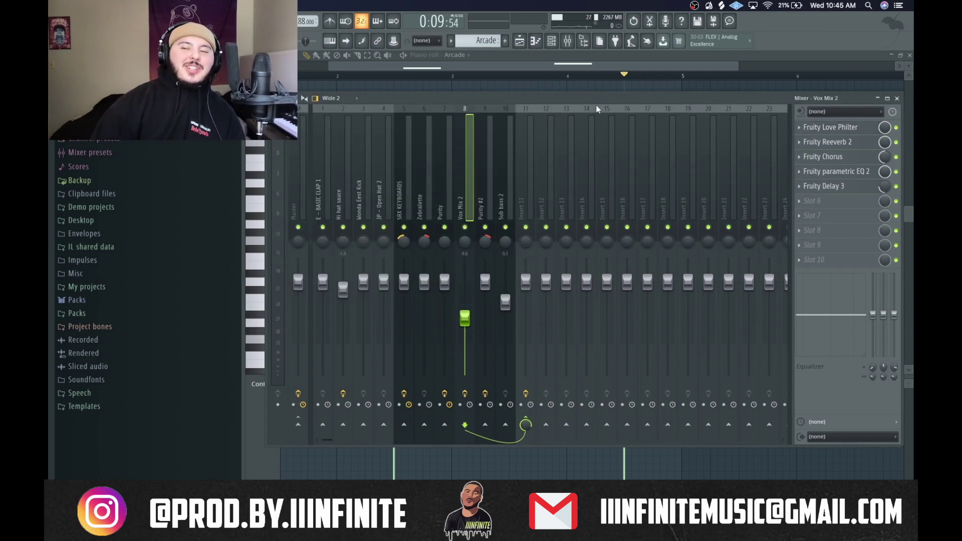
{"action": "left_click", "coordinate": [823, 146]}
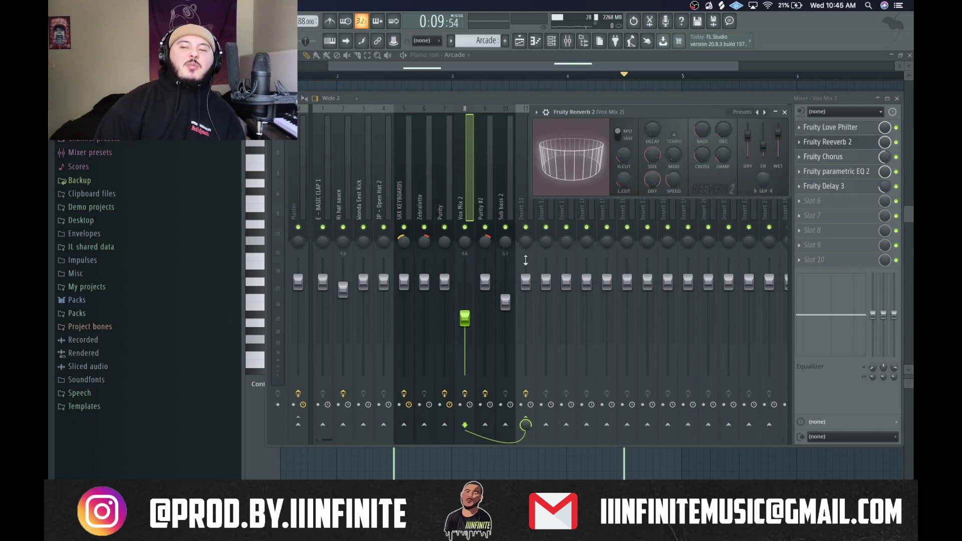
{"action": "left_click", "coordinate": [810, 160]}
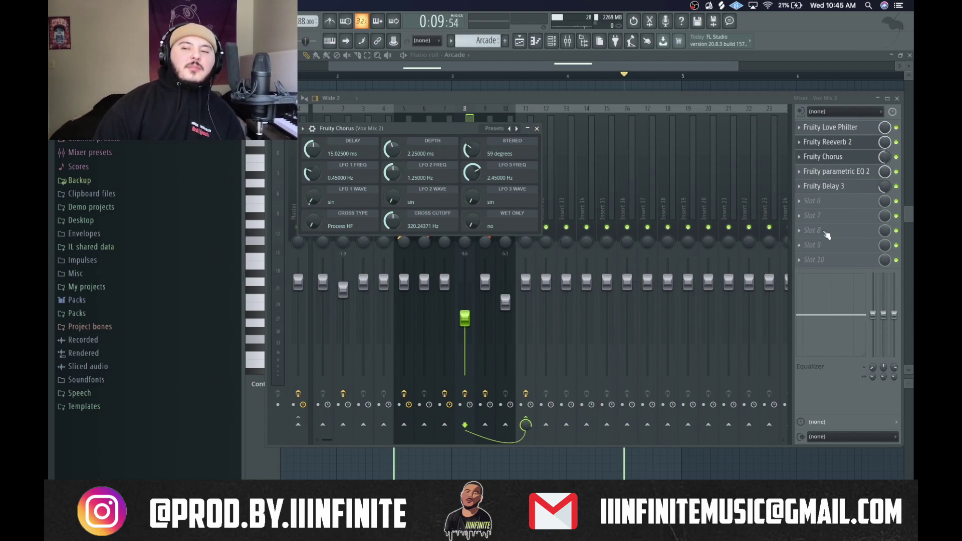
{"action": "left_click", "coordinate": [842, 173]}
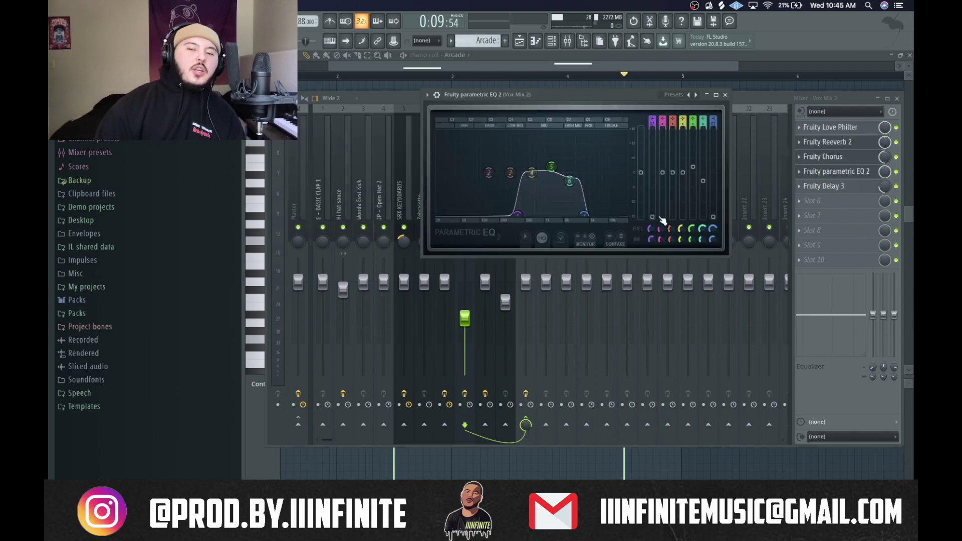
{"action": "left_click", "coordinate": [853, 187]}
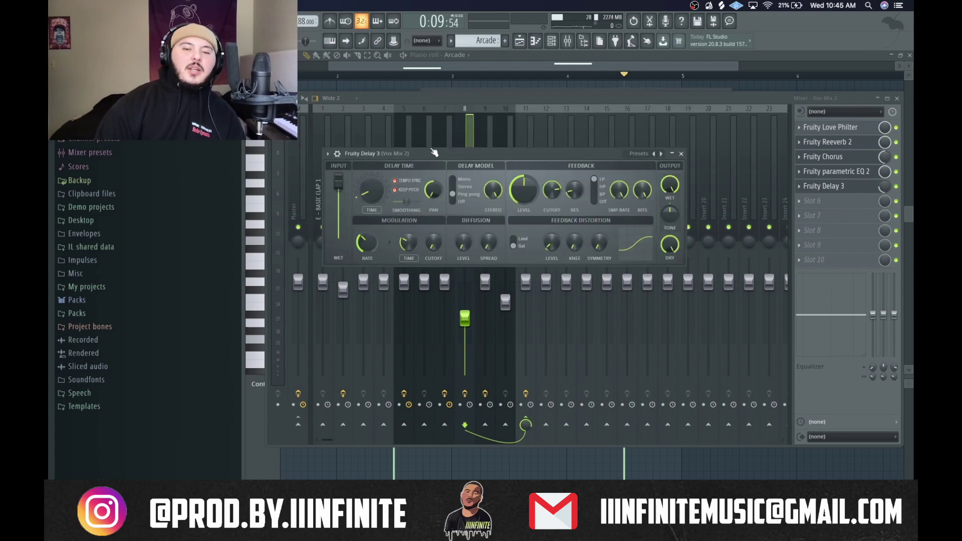
{"action": "left_click", "coordinate": [682, 153]}
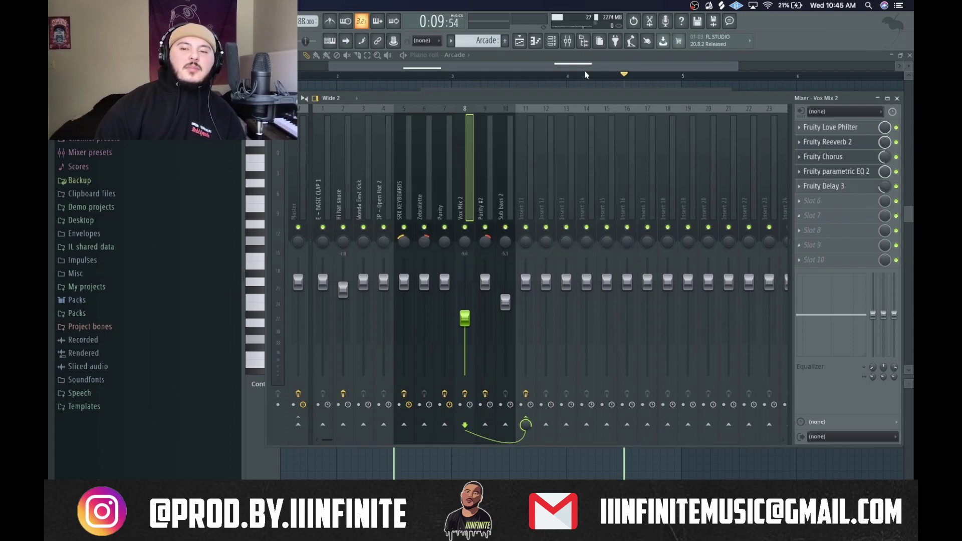
{"action": "left_click", "coordinate": [534, 41]}
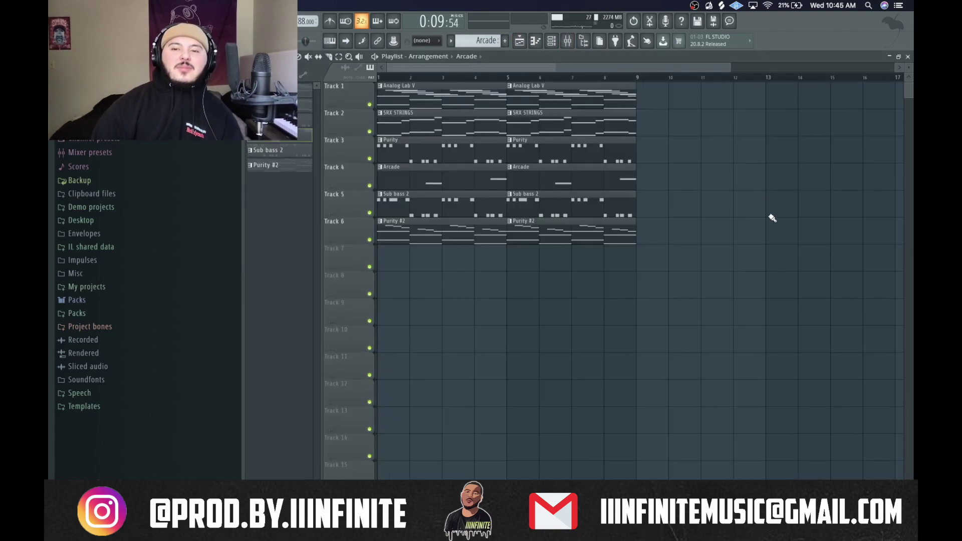
- Open the Purity #2 pattern and check its Purity plugin on the Analog PAD preset
{"action": "double_click", "coordinate": [575, 242]}
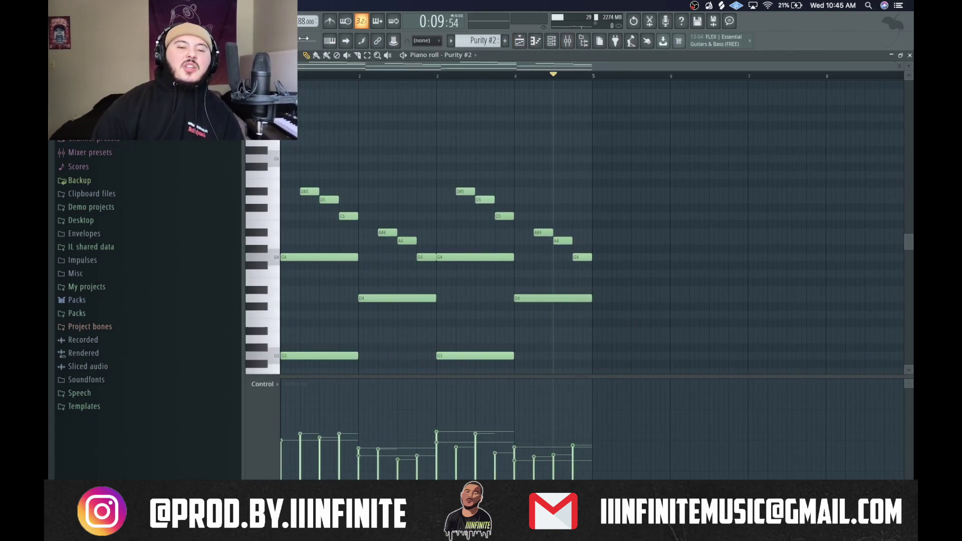
{"action": "scroll", "coordinate": [357, 227], "scroll_direction": "down", "scroll_amount": 4}
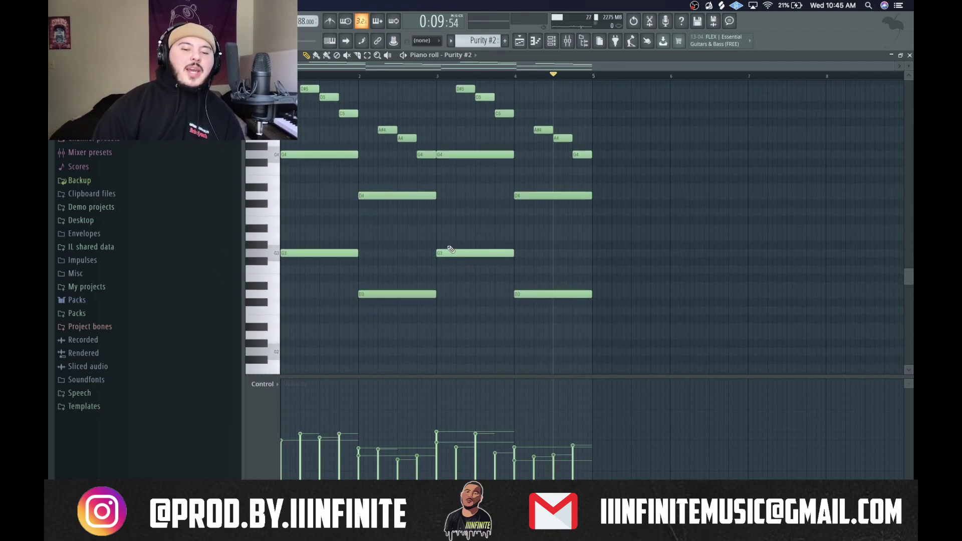
{"action": "left_click", "coordinate": [554, 43]}
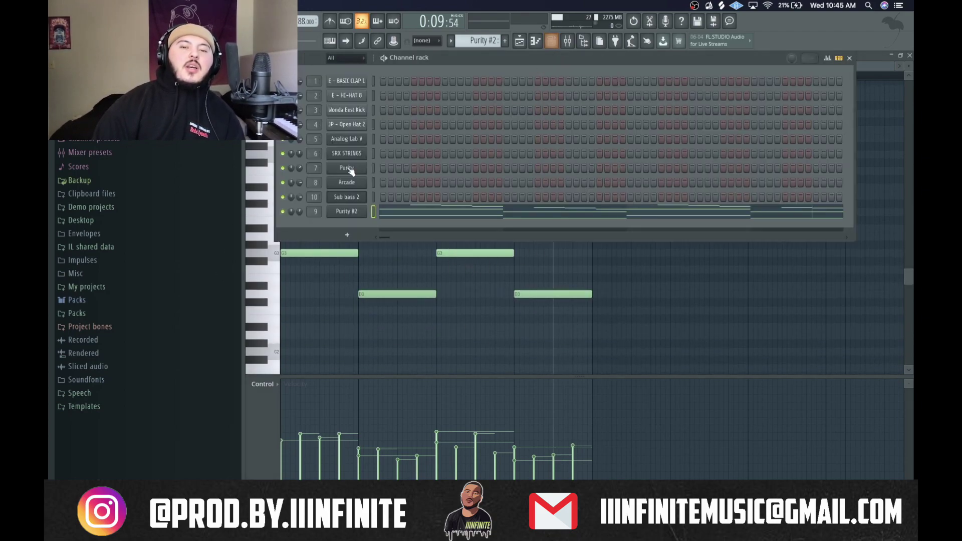
{"action": "left_click", "coordinate": [342, 212]}
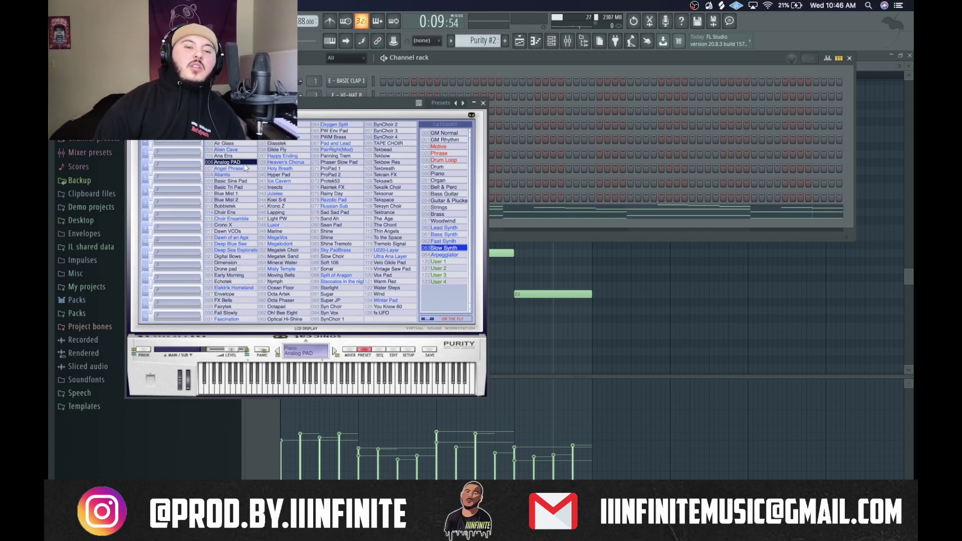
{"action": "key", "text": "F6"}
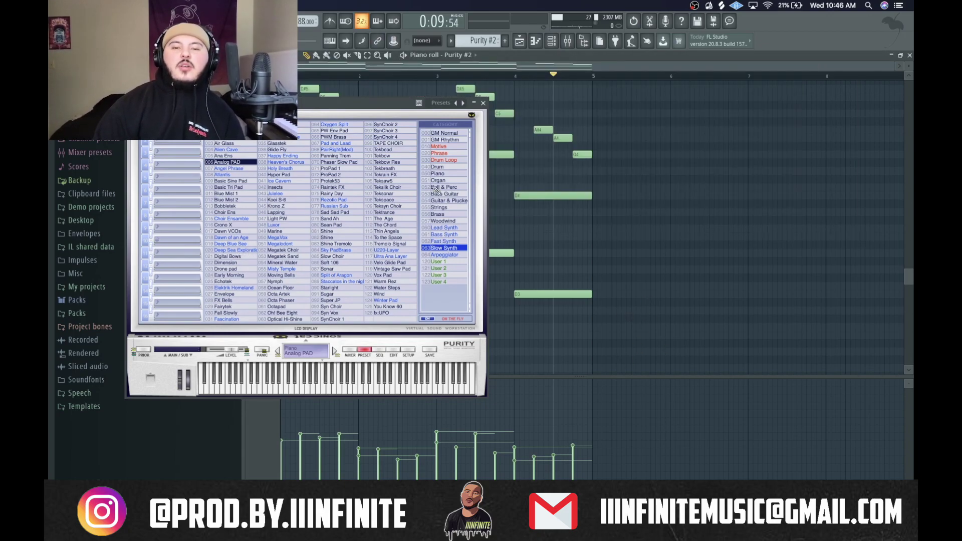
{"action": "left_click", "coordinate": [484, 103]}
- Play the Purity #2 pattern from the start, stop it, and open the mixer
{"action": "key", "text": "space"}
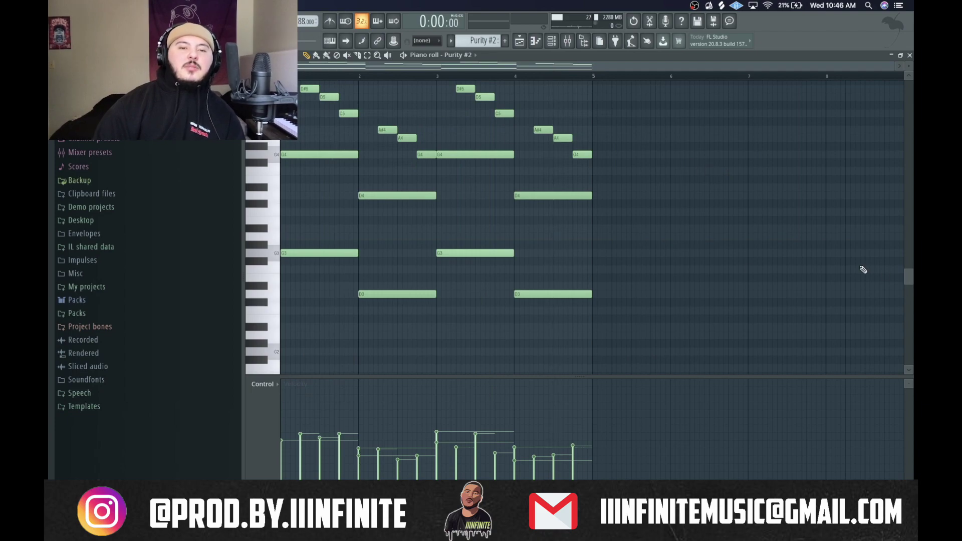
{"action": "key", "text": "space"}
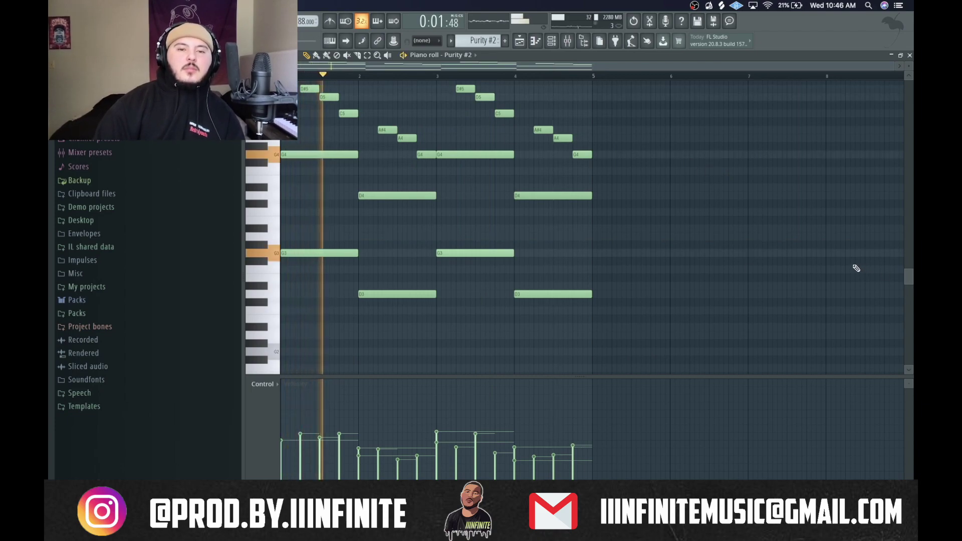
{"action": "scroll", "coordinate": [858, 269], "scroll_direction": "up", "scroll_amount": 3}
{"action": "scroll", "coordinate": [856, 269], "scroll_direction": "down", "scroll_amount": 3}
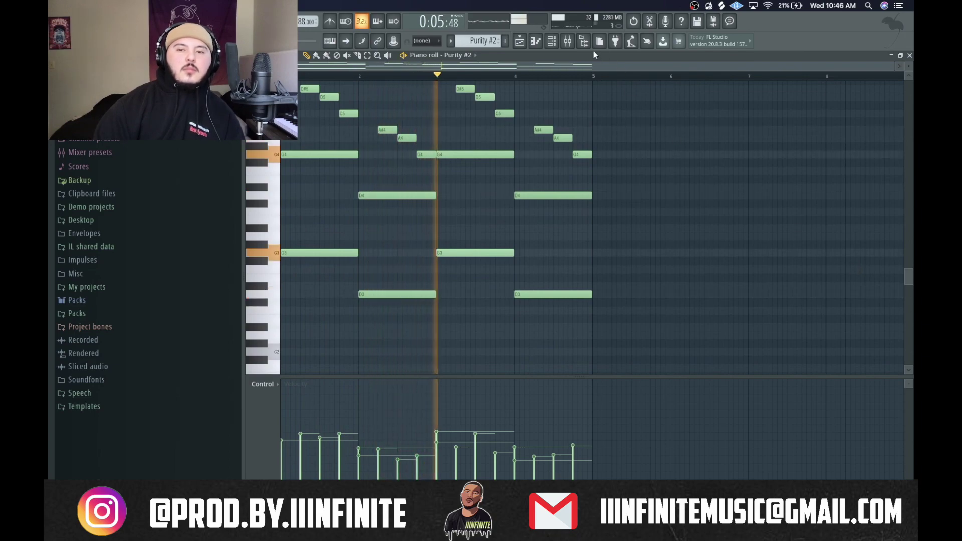
{"action": "key", "text": "space"}
{"action": "left_click", "coordinate": [570, 44]}
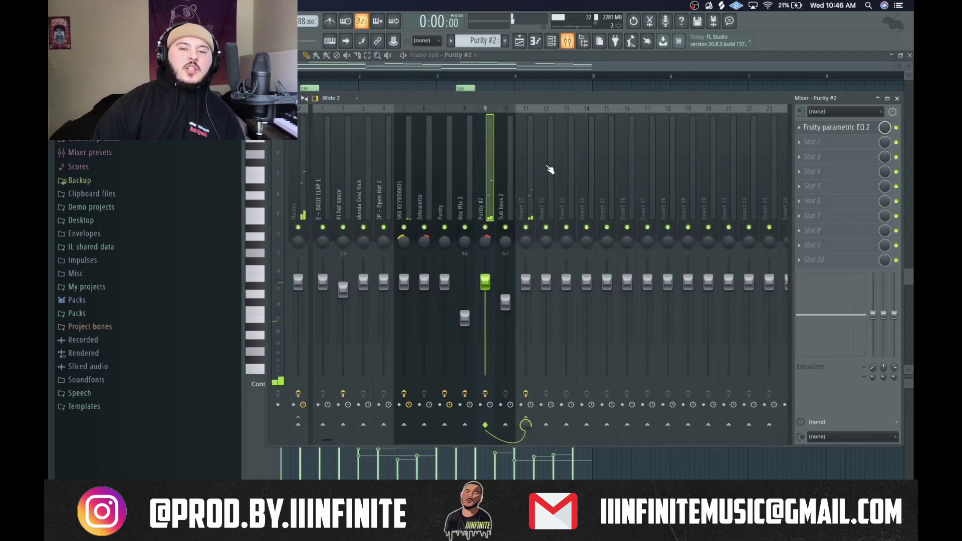
- Compare the Sub bass 2, Purity and Purity #2 mixer inserts while the loop plays
{"action": "left_click", "coordinate": [503, 163]}
{"action": "left_click", "coordinate": [451, 183]}
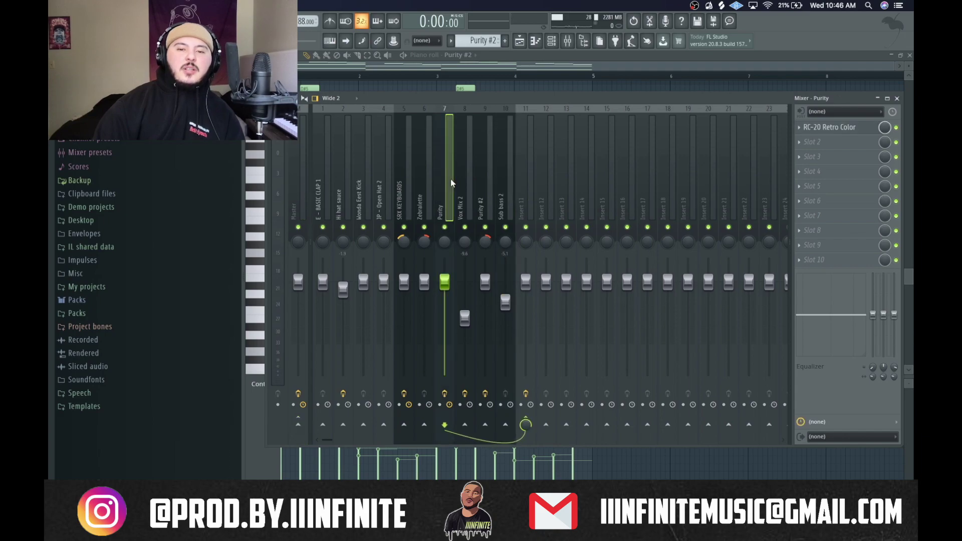
{"action": "key", "text": "space"}
{"action": "left_click", "coordinate": [491, 178]}
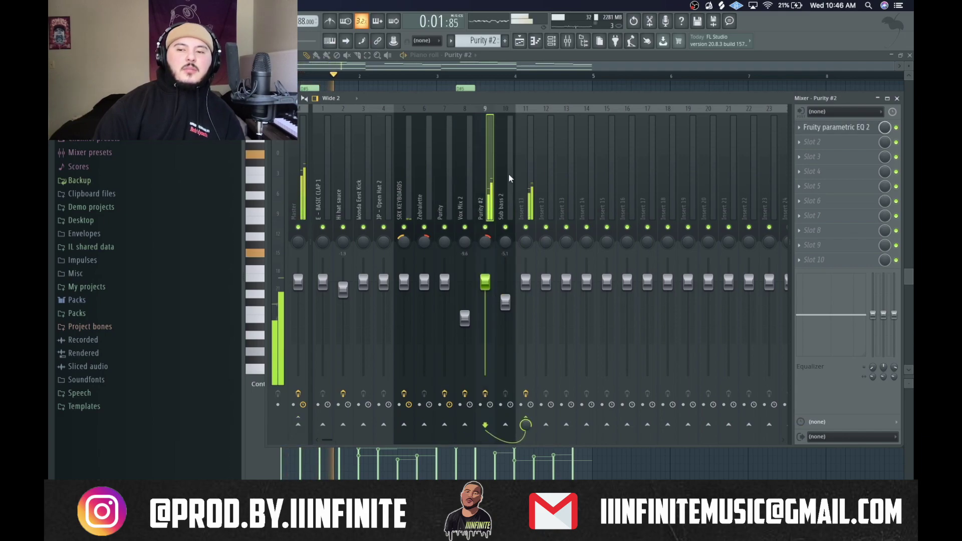
{"action": "key", "text": "space"}
- Inspect the Purity #2 Parametric EQ 2, close it, and bring the playlist back
{"action": "left_click", "coordinate": [834, 128]}
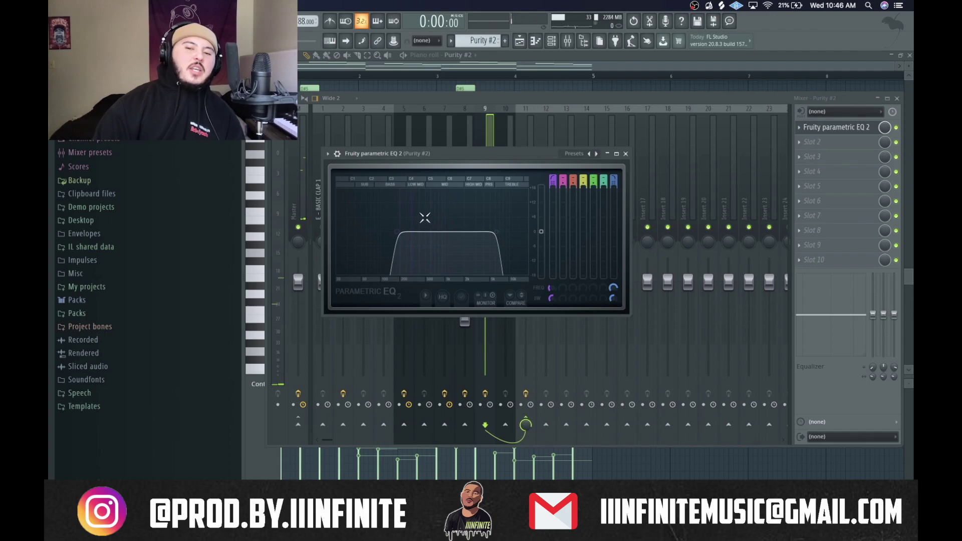
{"action": "left_click", "coordinate": [625, 155]}
{"action": "left_click", "coordinate": [601, 69]}
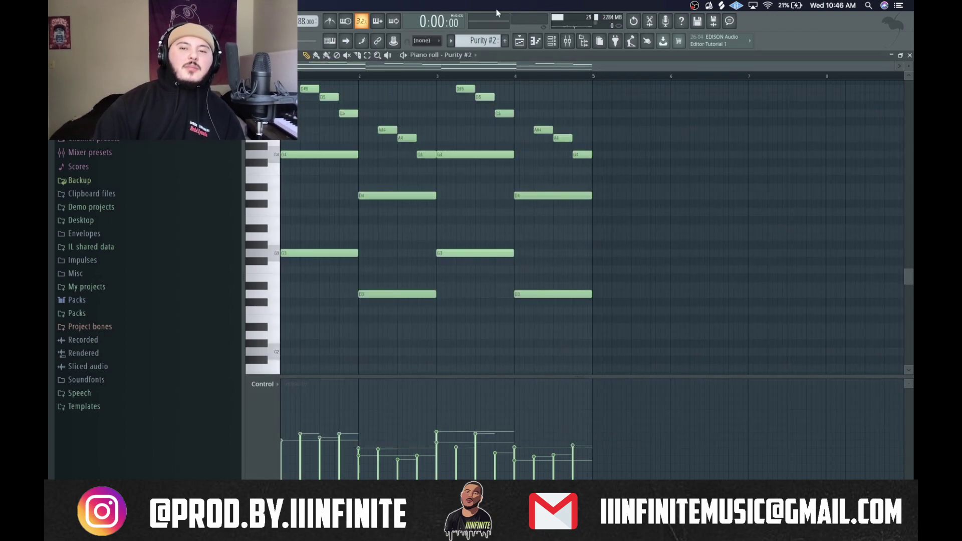
{"action": "left_click", "coordinate": [520, 41]}
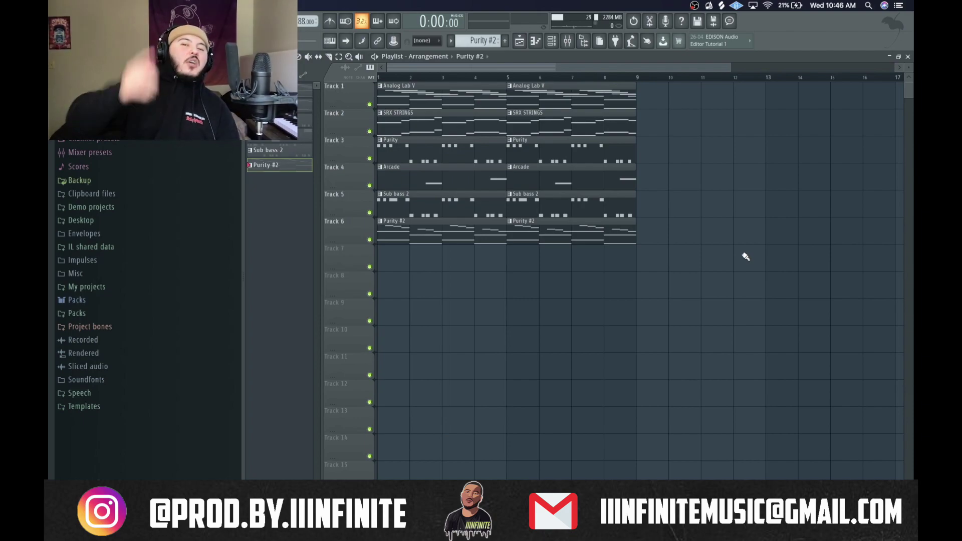